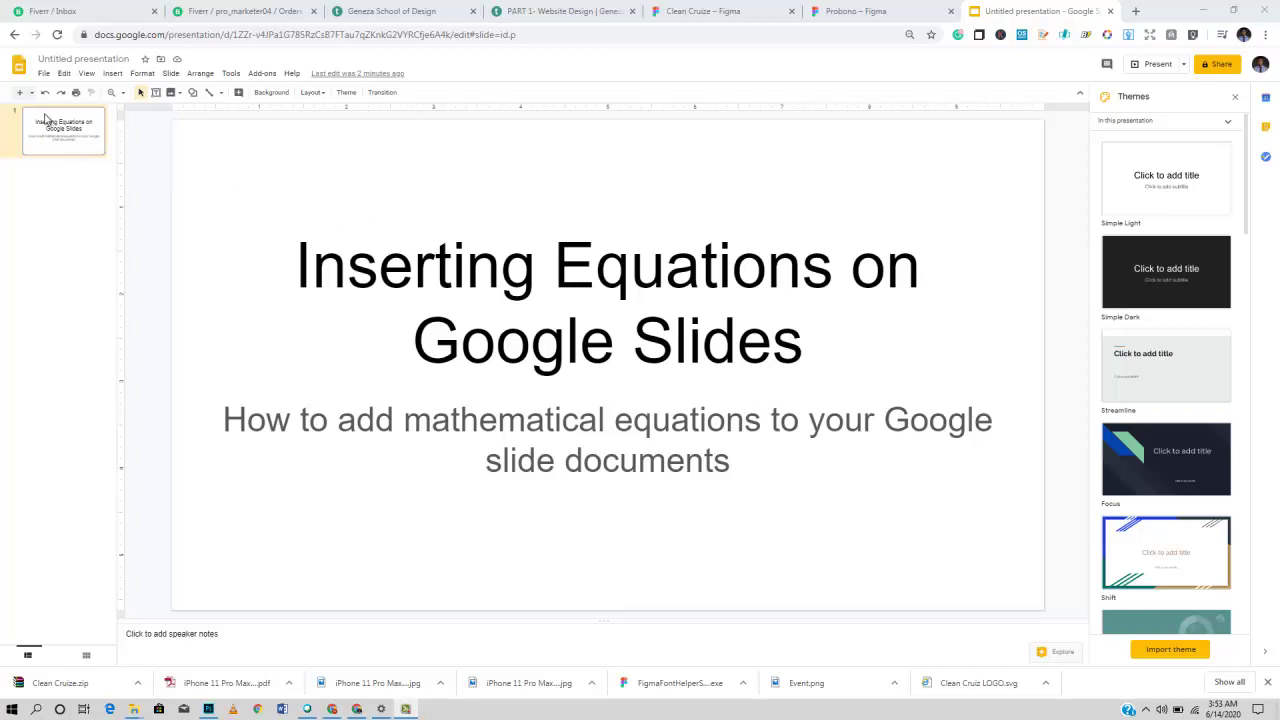
- Add a second slide with the title "Equation" and the body text "Writing Equation or somethign"
left_click(16, 93)
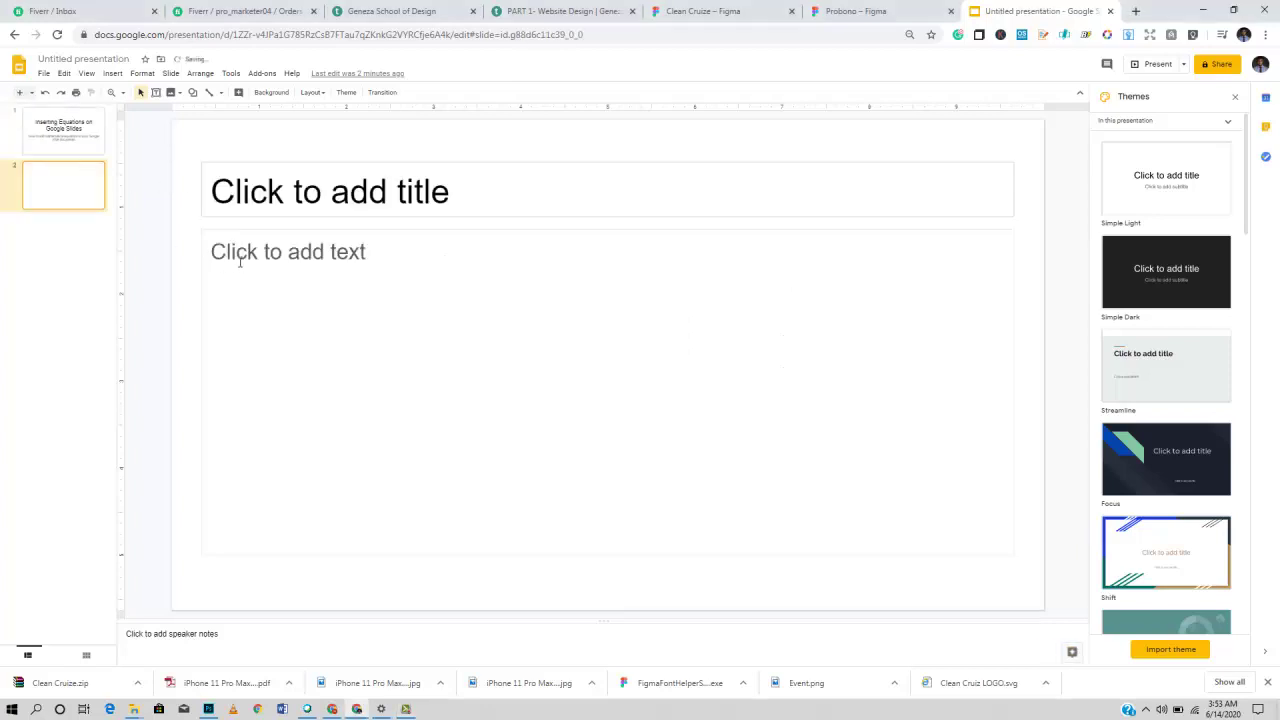
left_click(291, 193)
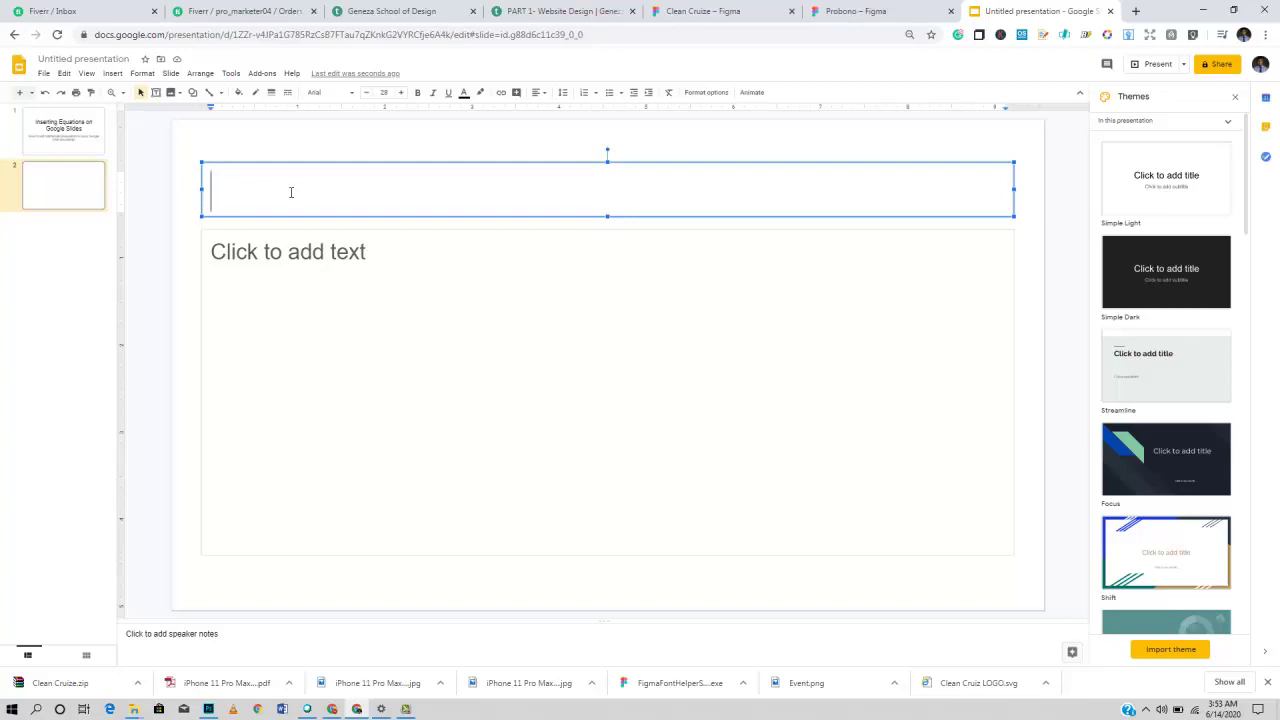
type("Equation")
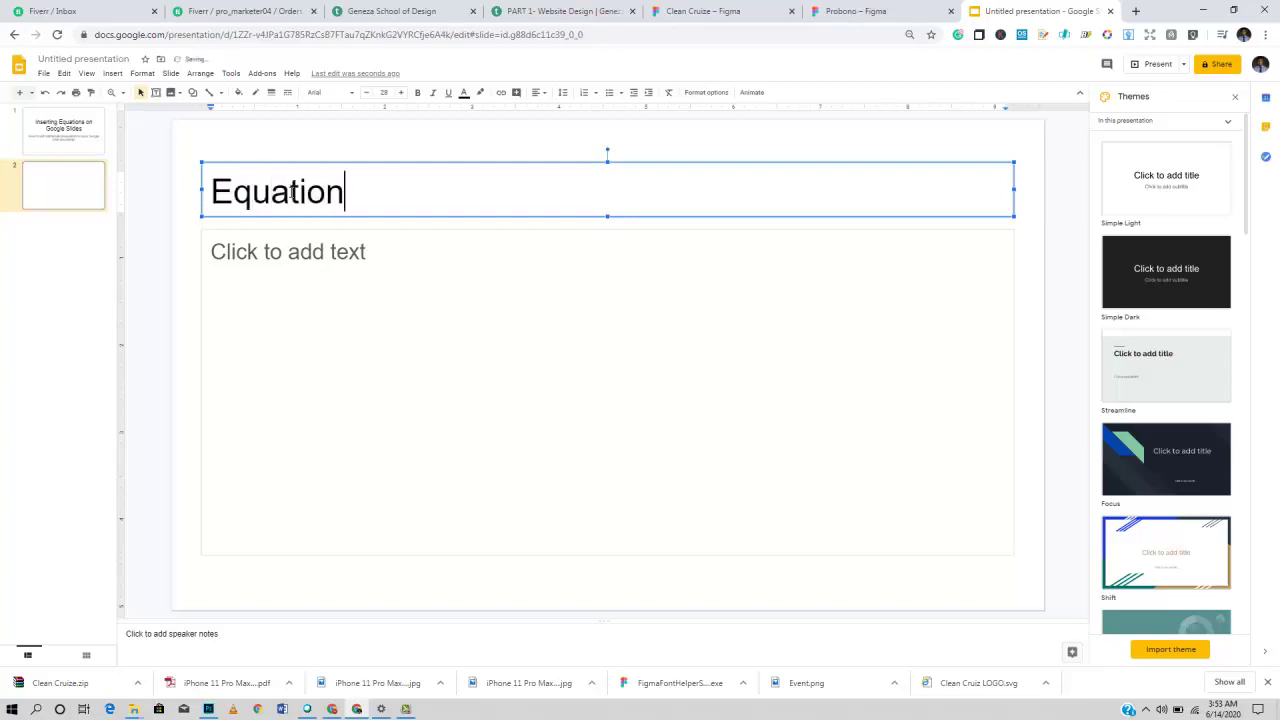
left_click(269, 316)
type("Writing Equatio")
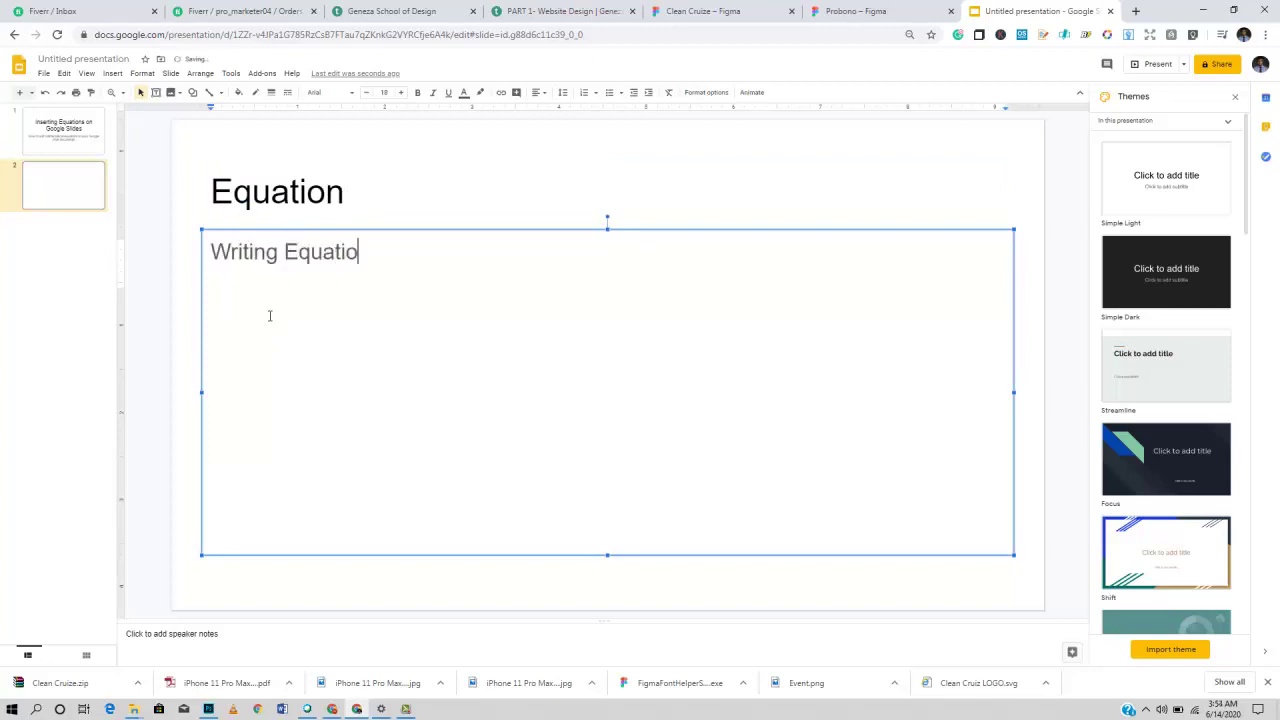
type("n or somethign")
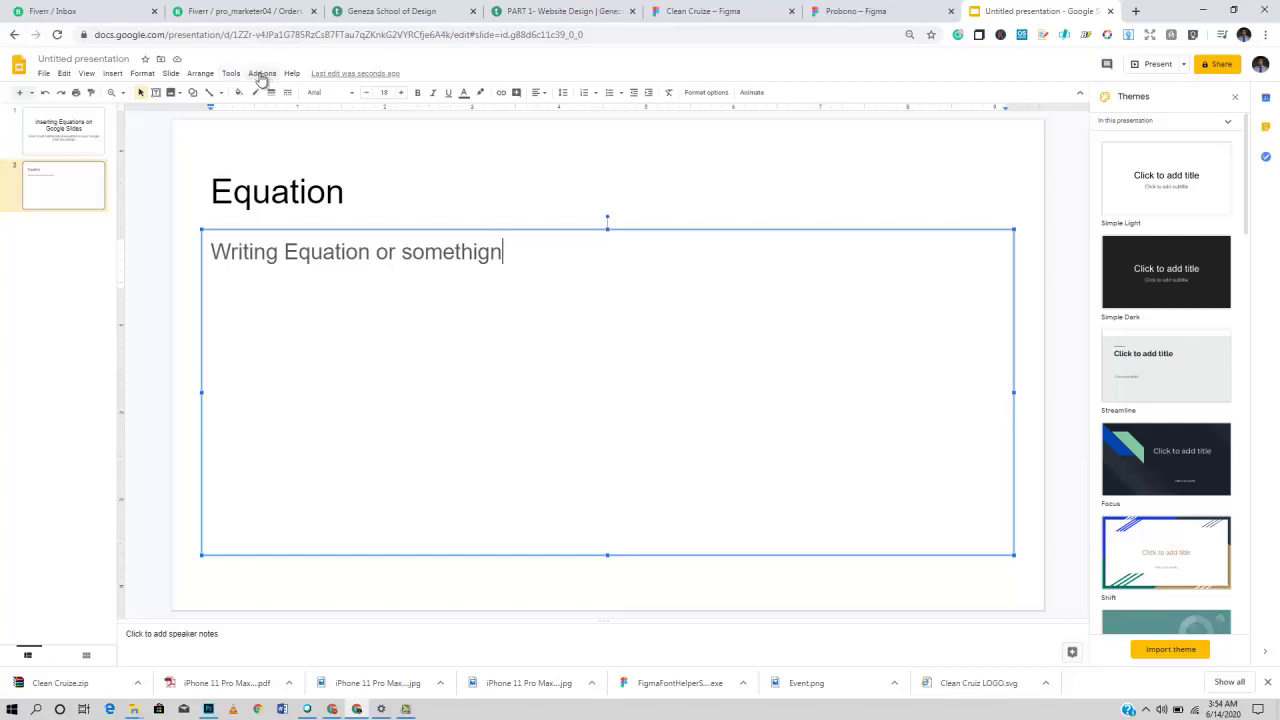
- Search the add-ons marketplace for "math" and choose the suggested search Math Equations
left_click(274, 84)
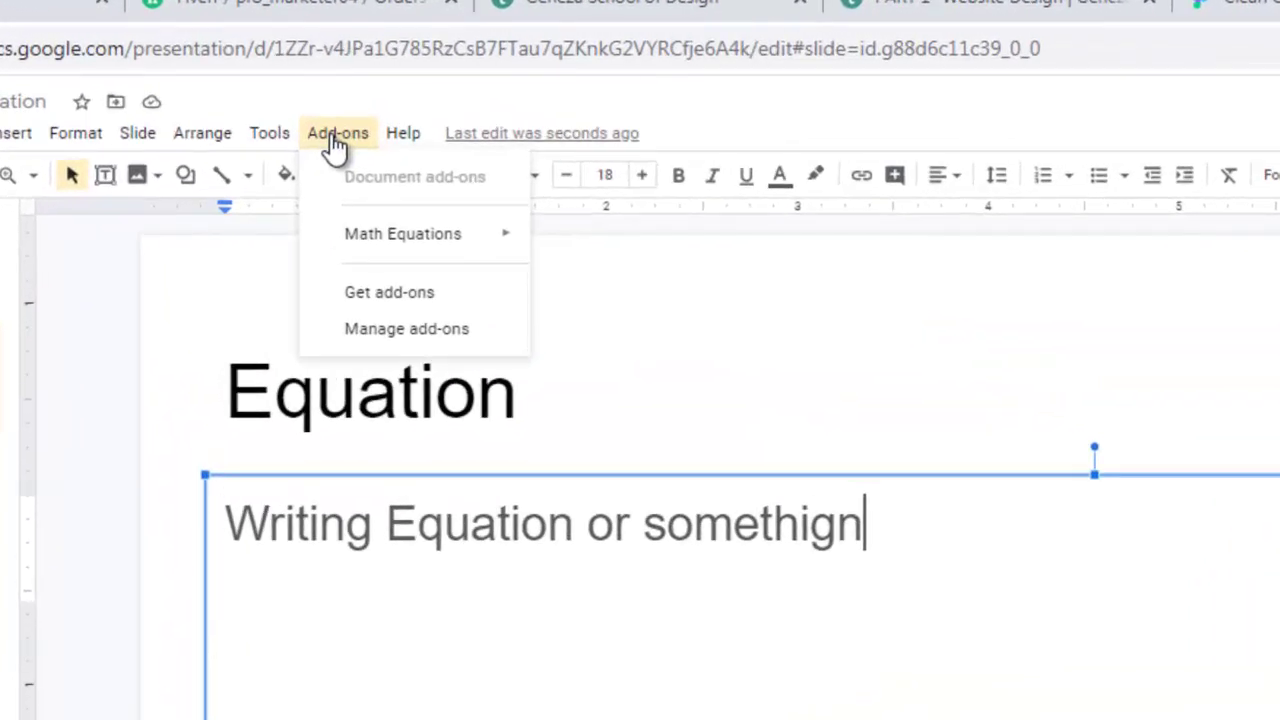
mouse_move(405, 248)
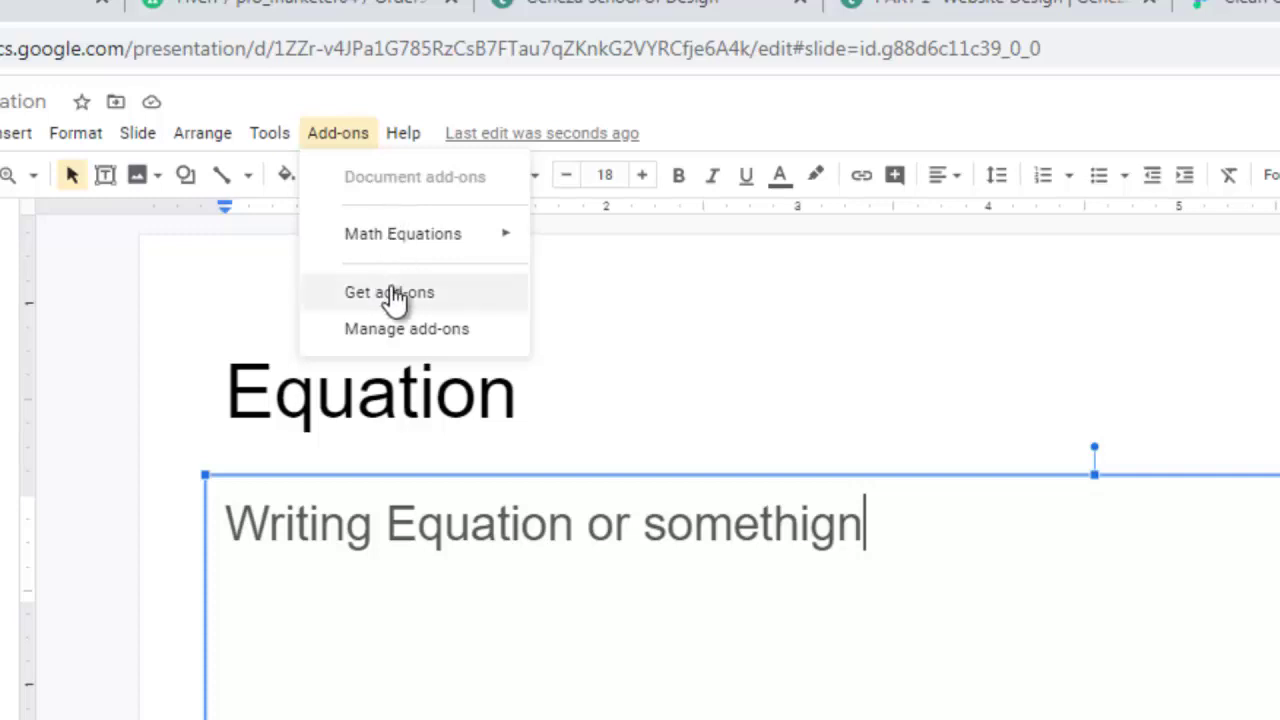
left_click(360, 294)
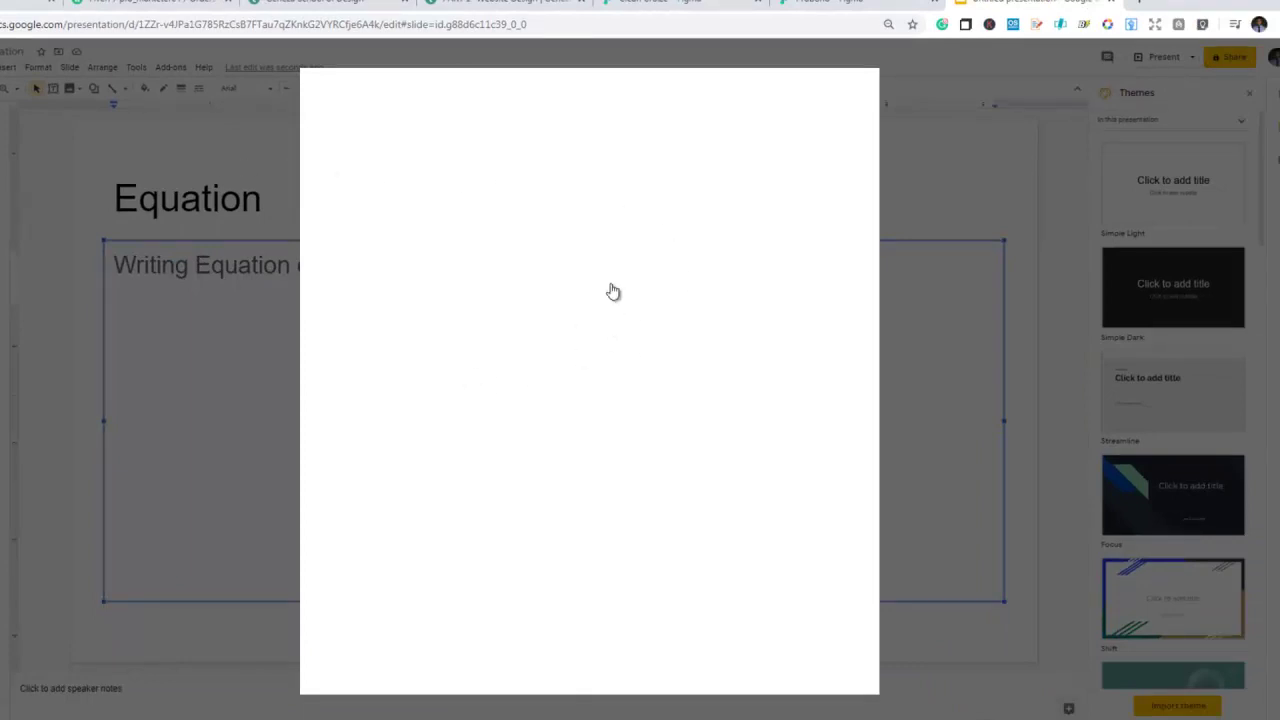
left_click(624, 89)
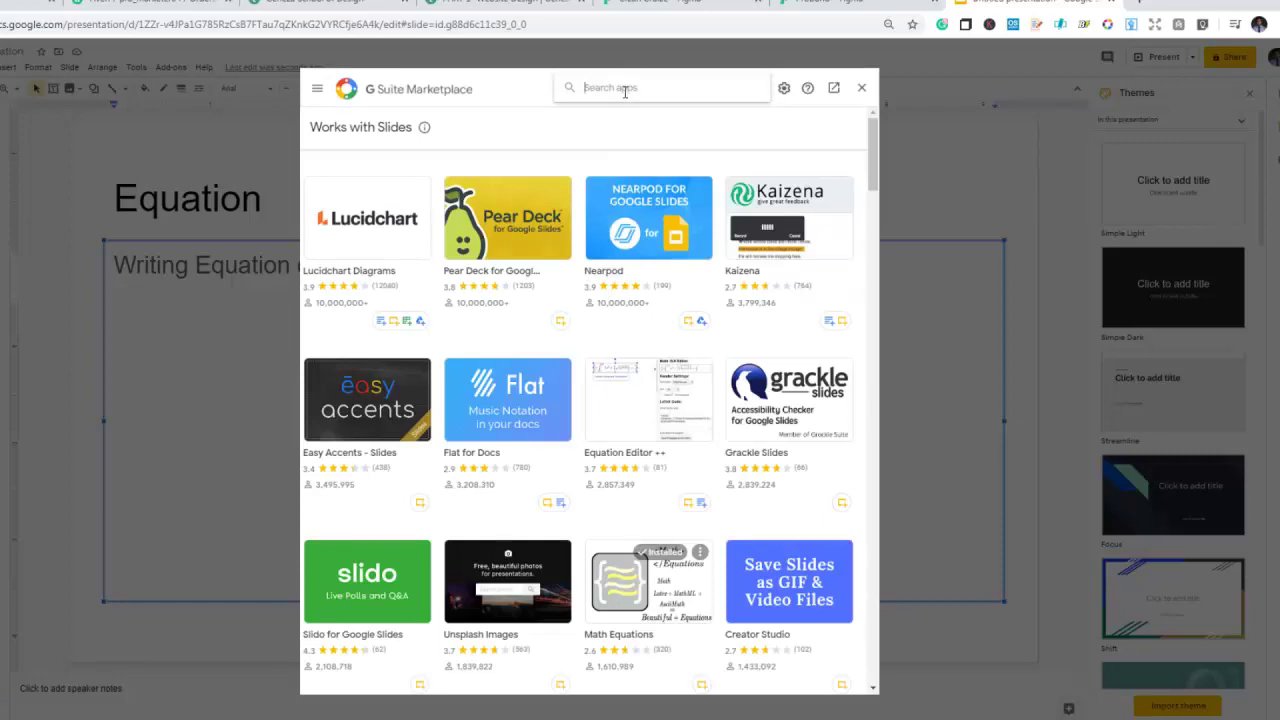
type("math")
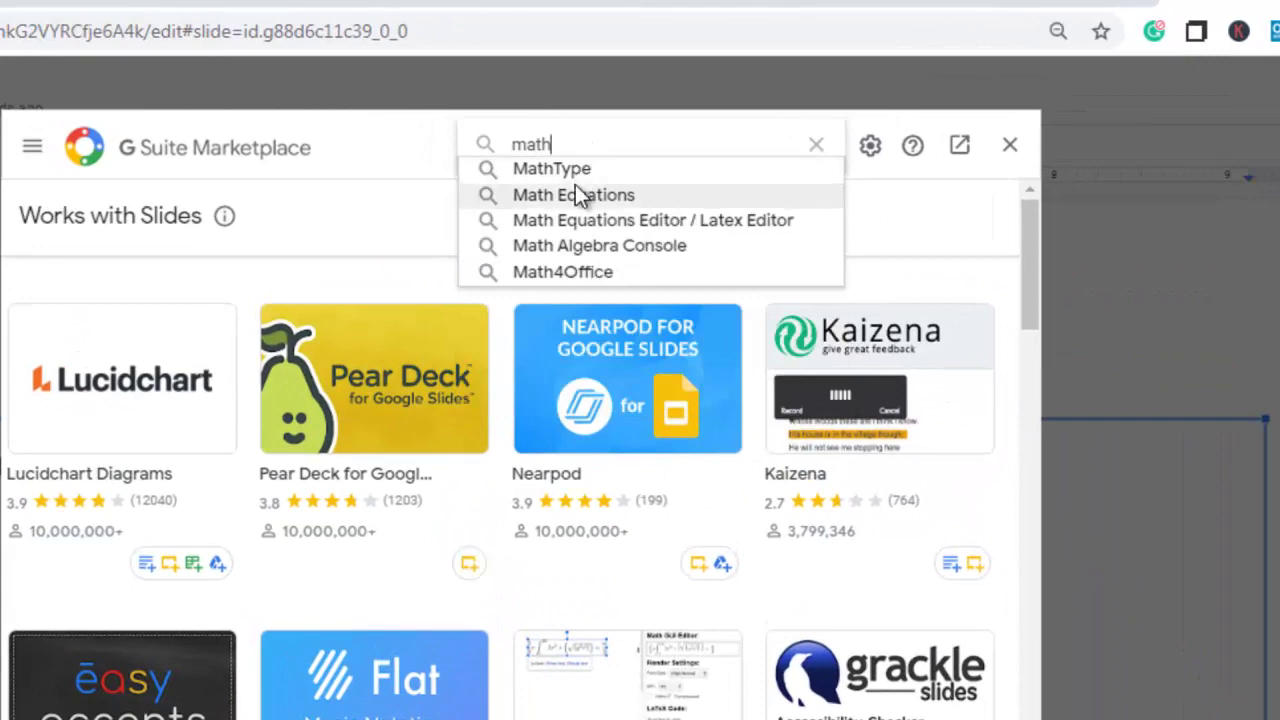
left_click(574, 194)
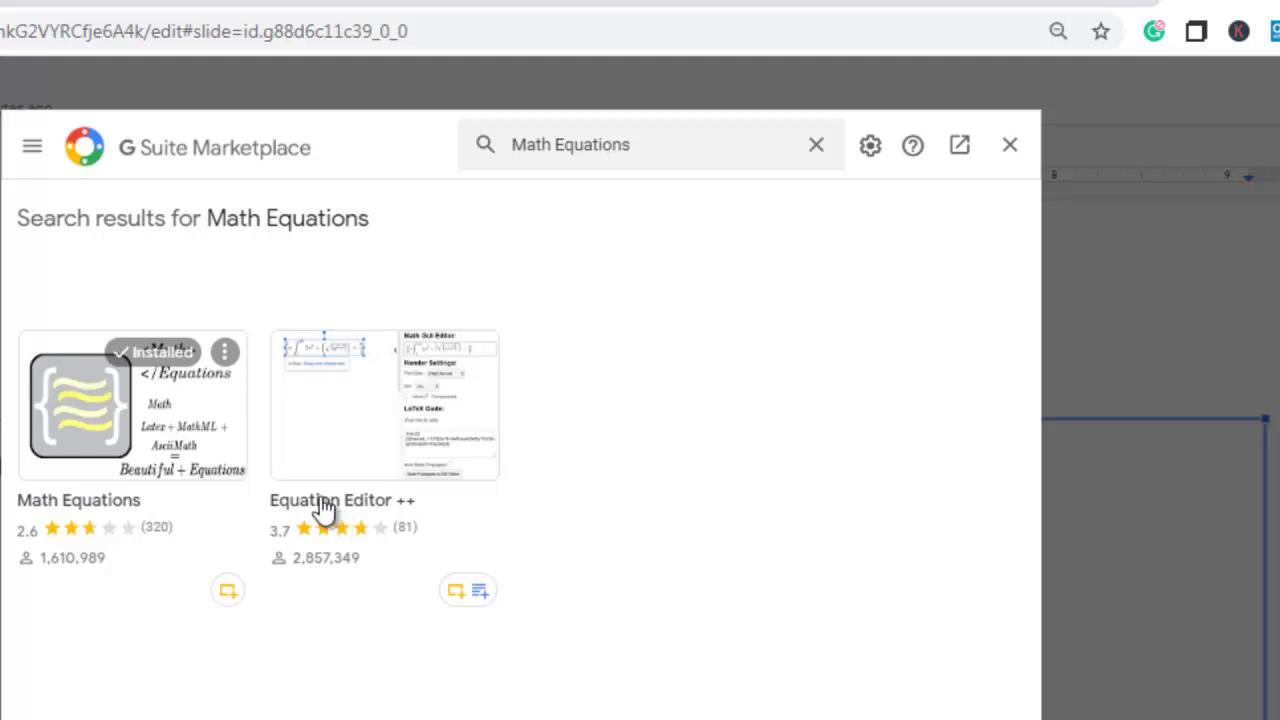
- View the Math Equations add-on's listing with its preview images, and leave the marketplace
left_click(96, 442)
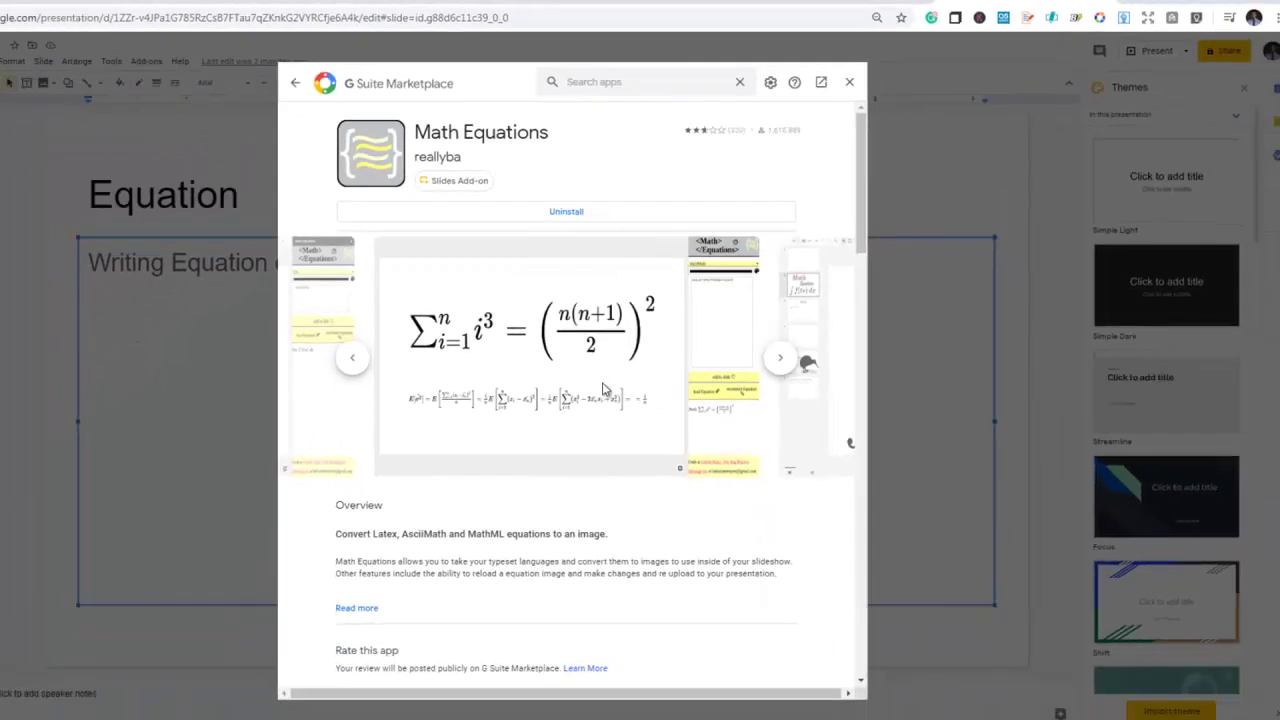
left_click(781, 359)
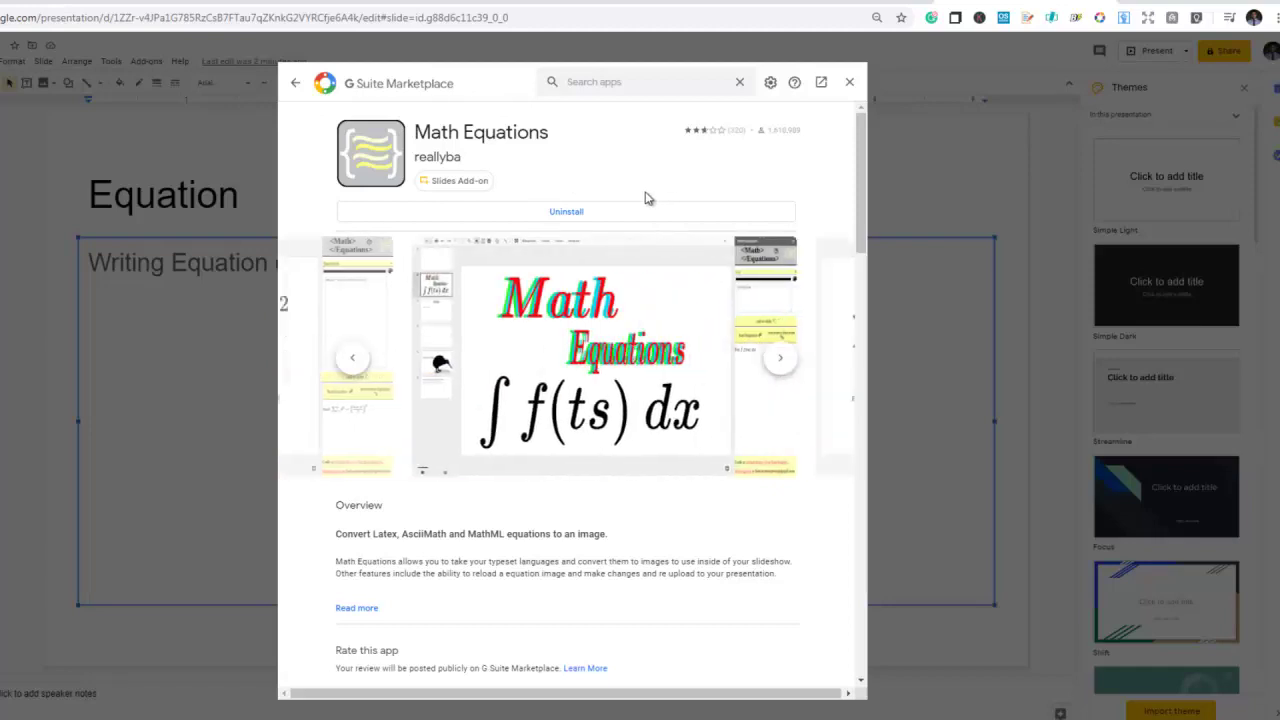
left_click(849, 83)
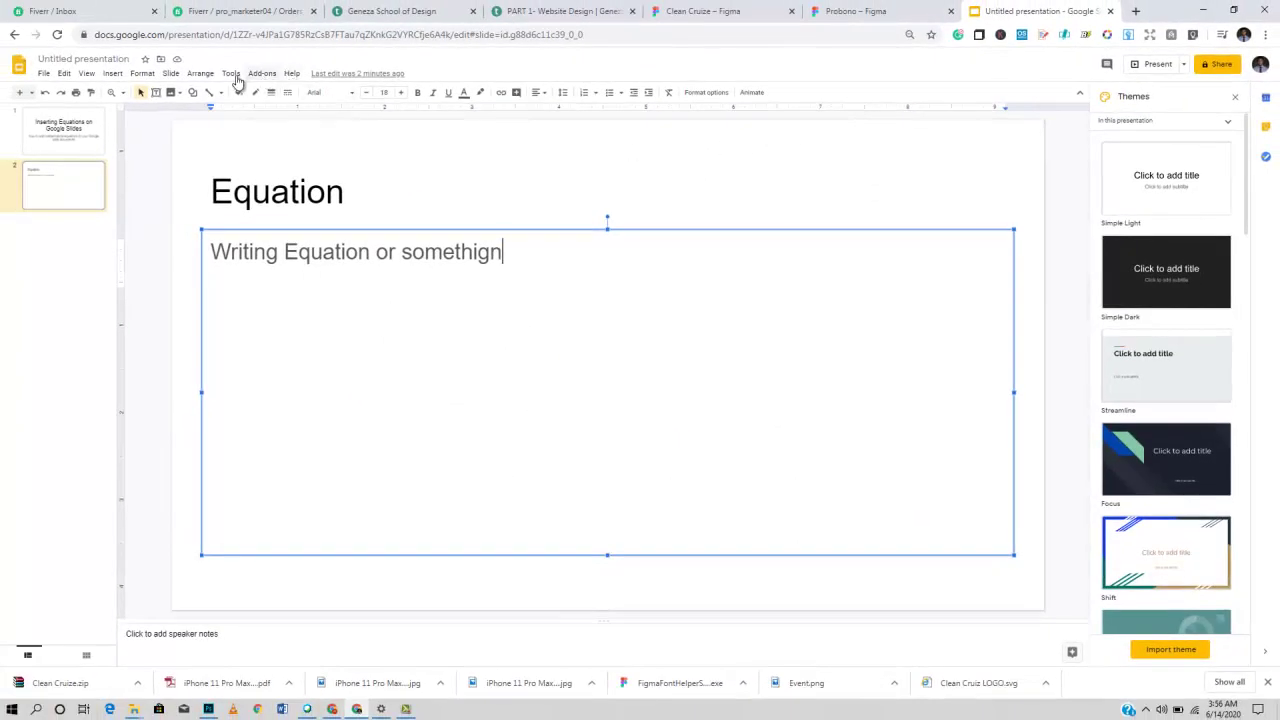
- Try to open the Math Equations add-on's sidebar beside the slide, and close it
left_click(261, 75)
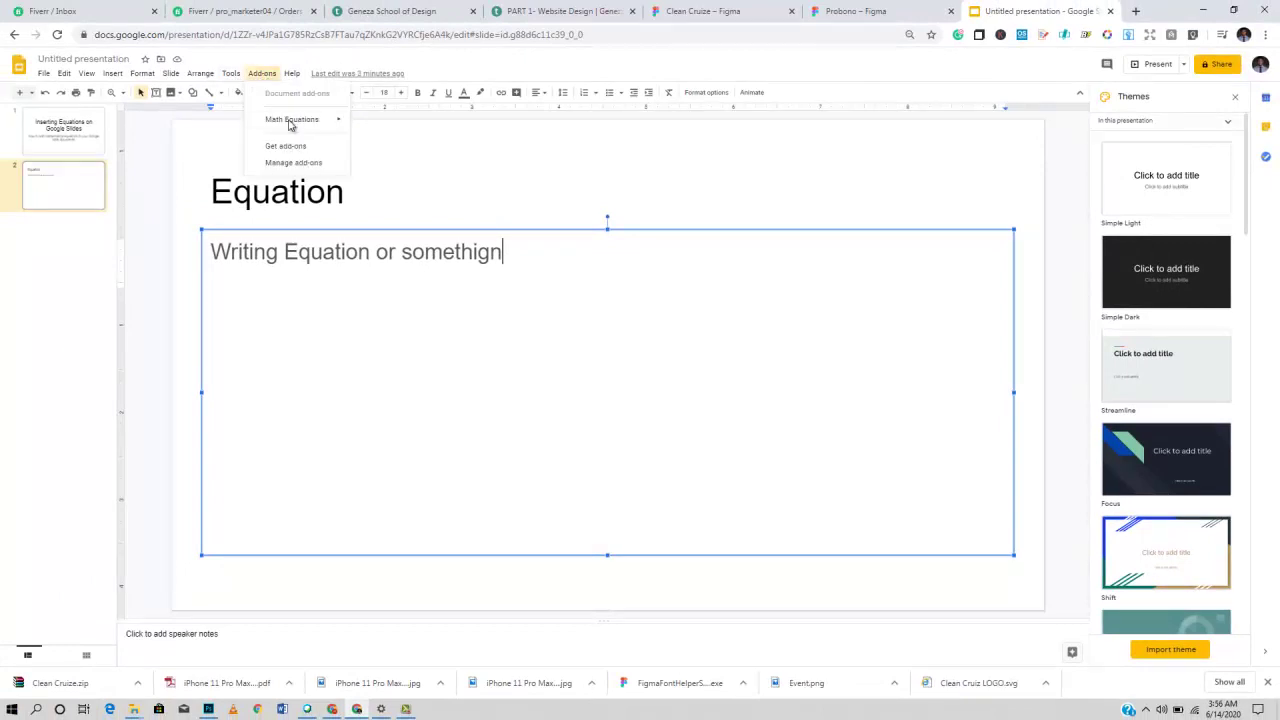
mouse_move(301, 123)
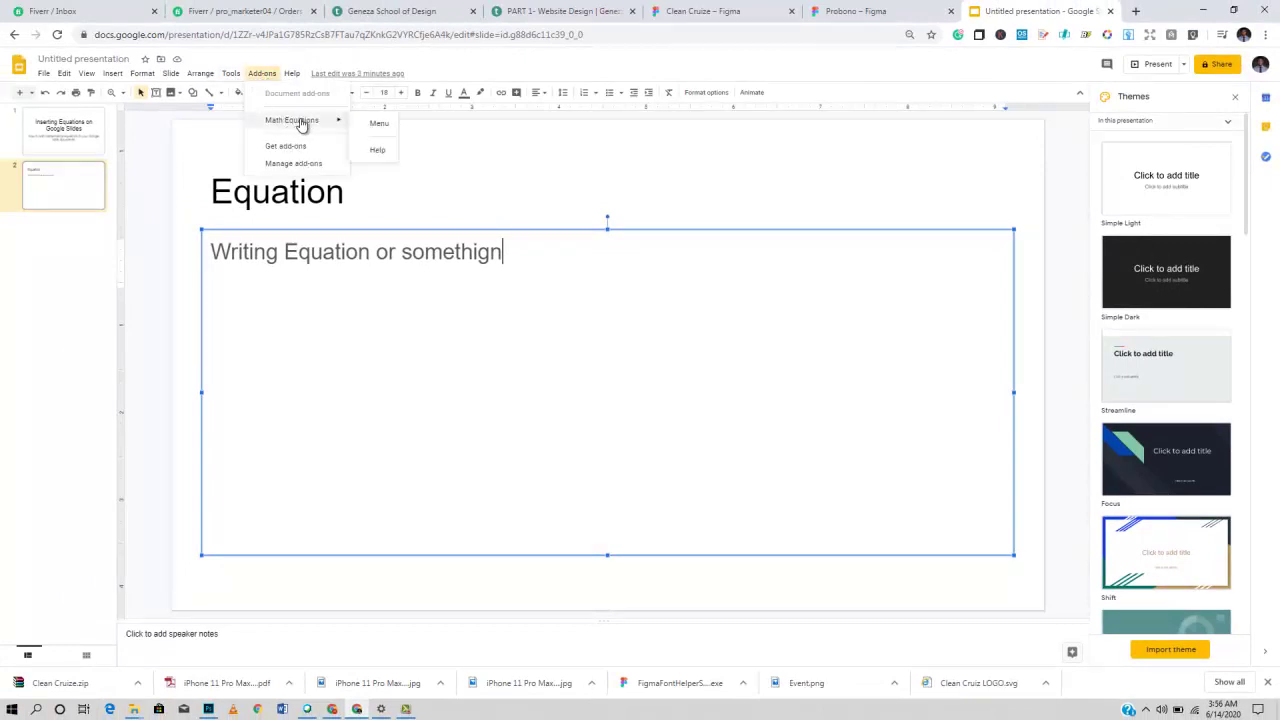
left_click(378, 124)
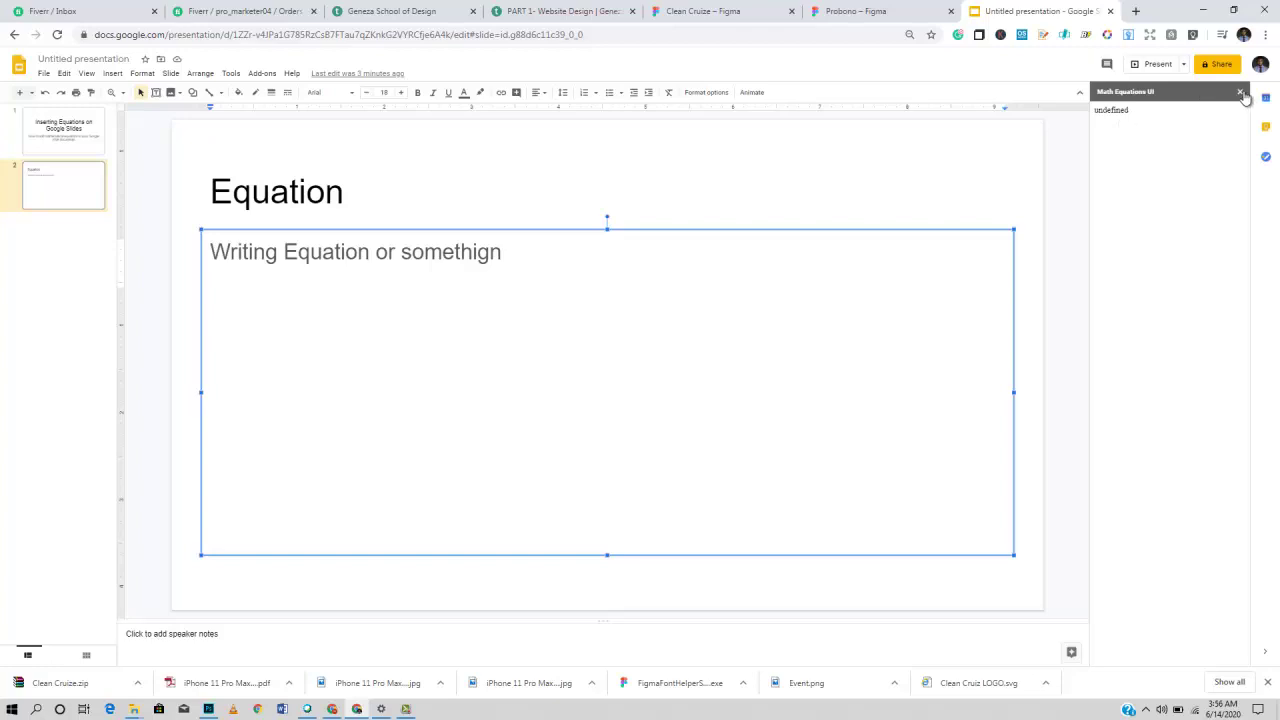
left_click(1241, 92)
- Open the Math Equations add-on's equation sidebar again for the Equation slide
left_click(262, 73)
mouse_move(323, 120)
left_click(379, 124)
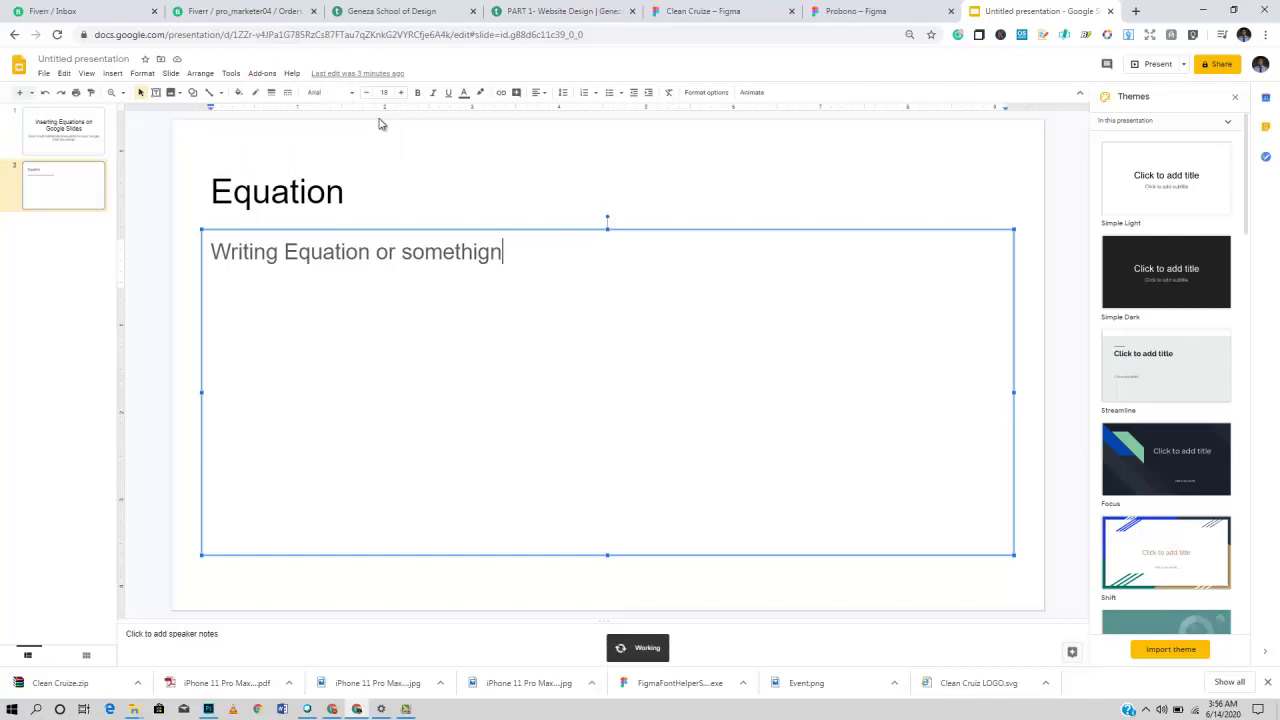
left_click(291, 73)
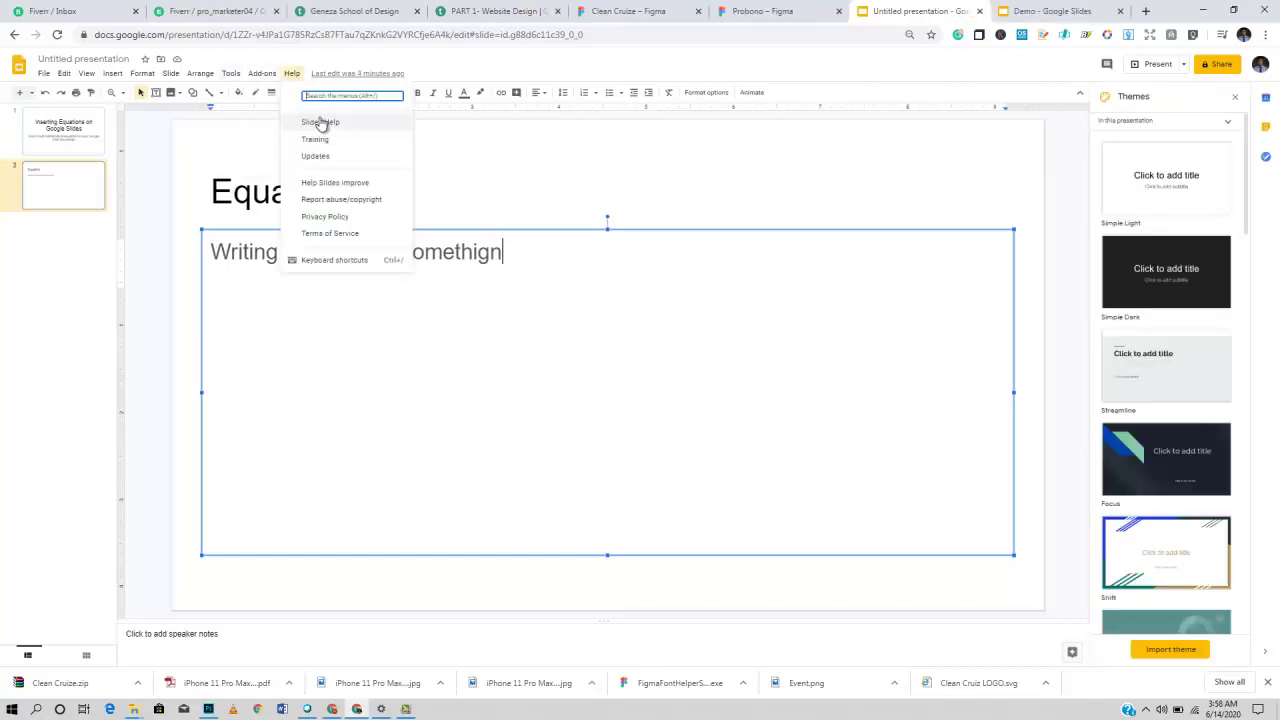
left_click(262, 73)
mouse_move(309, 121)
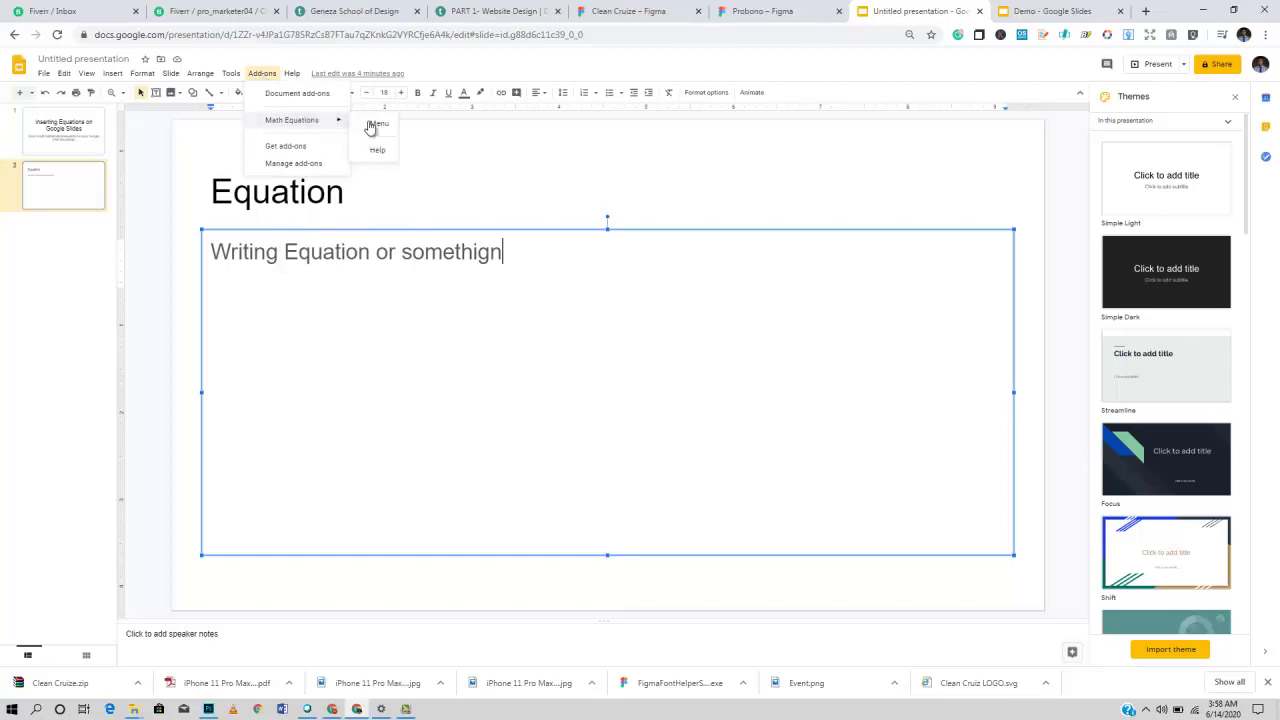
left_click(377, 126)
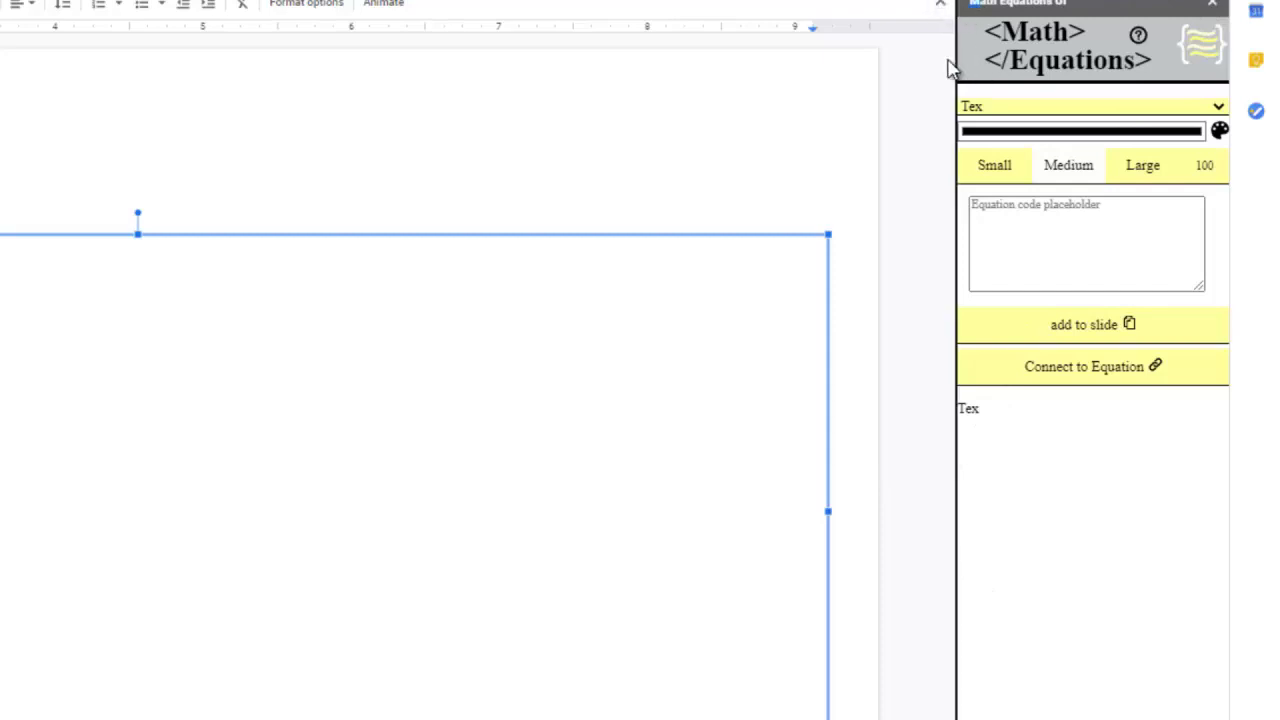
- Select Tex as the equation language in the Math Equations add-on
left_click(1034, 251)
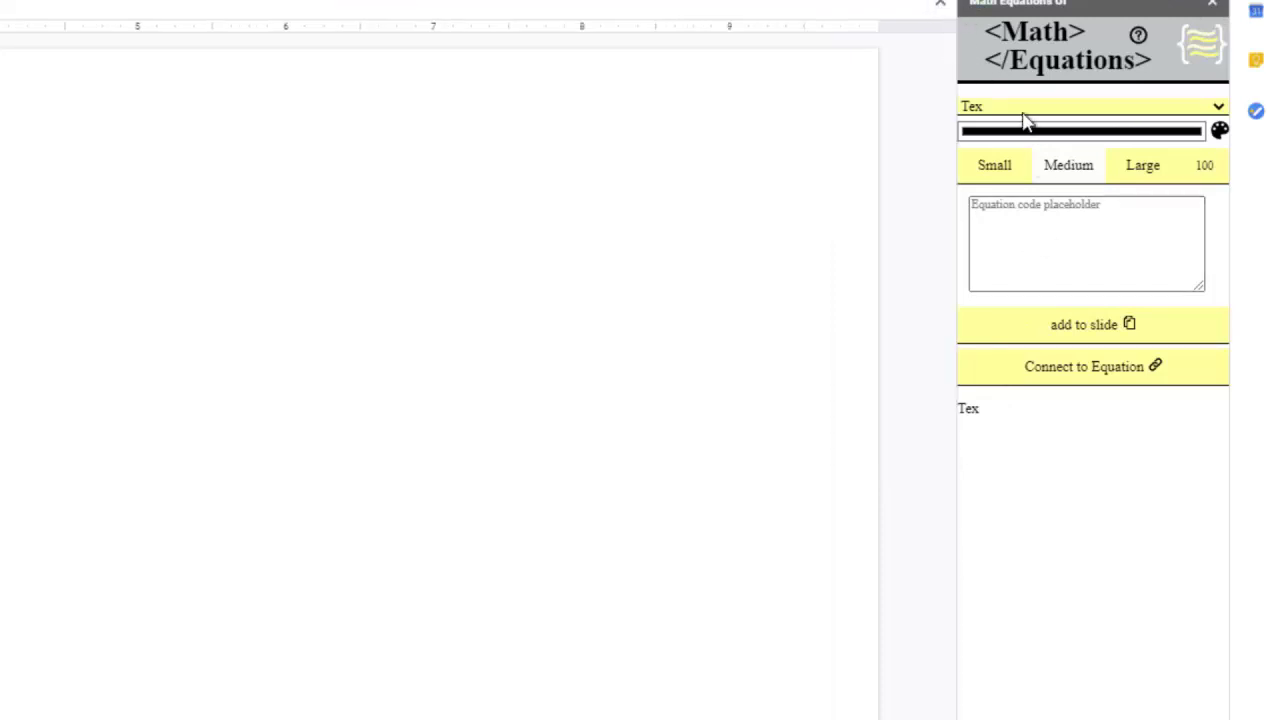
left_click(1220, 110)
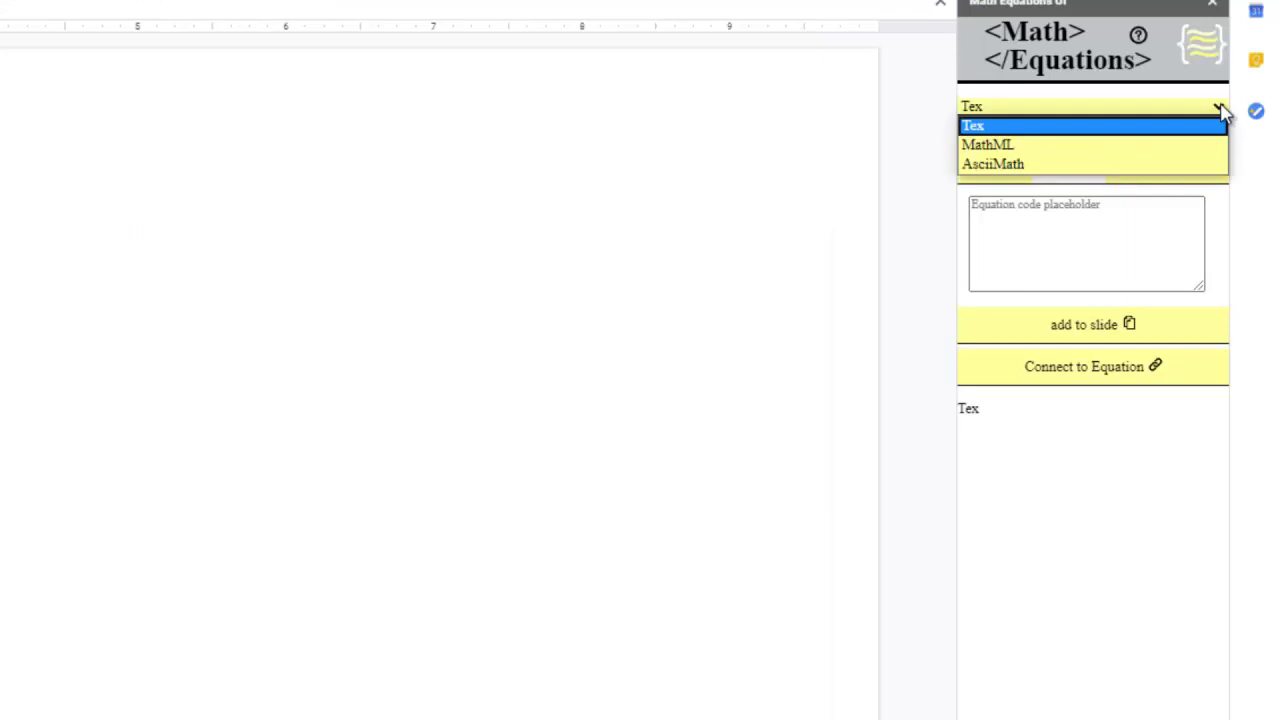
left_click(1221, 125)
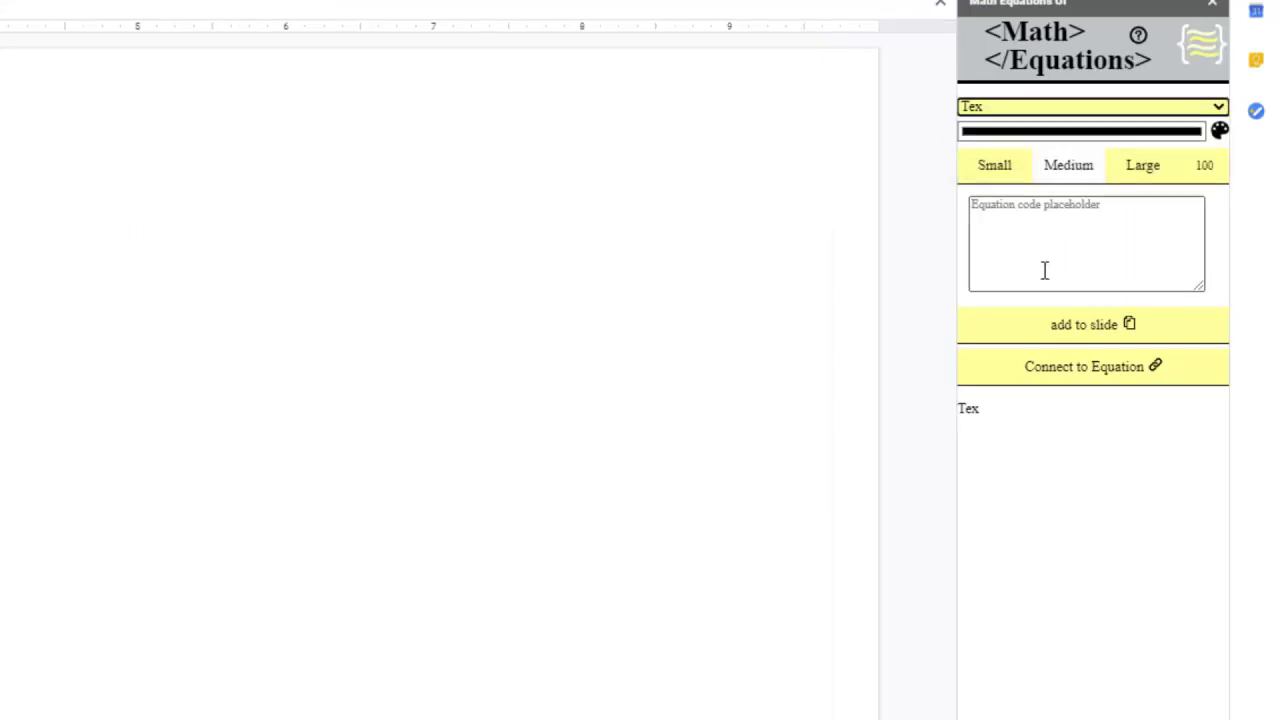
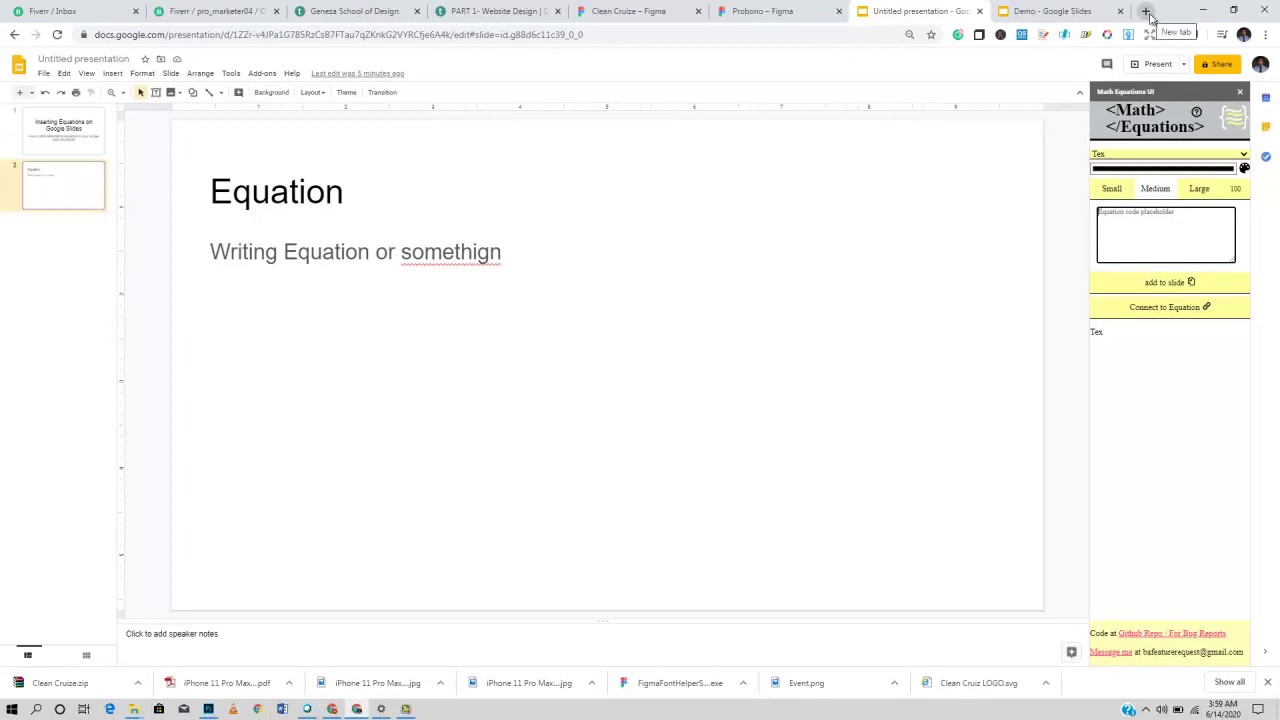
- Search the web in a new browser tab for "fraction in latex"
left_click(1146, 11)
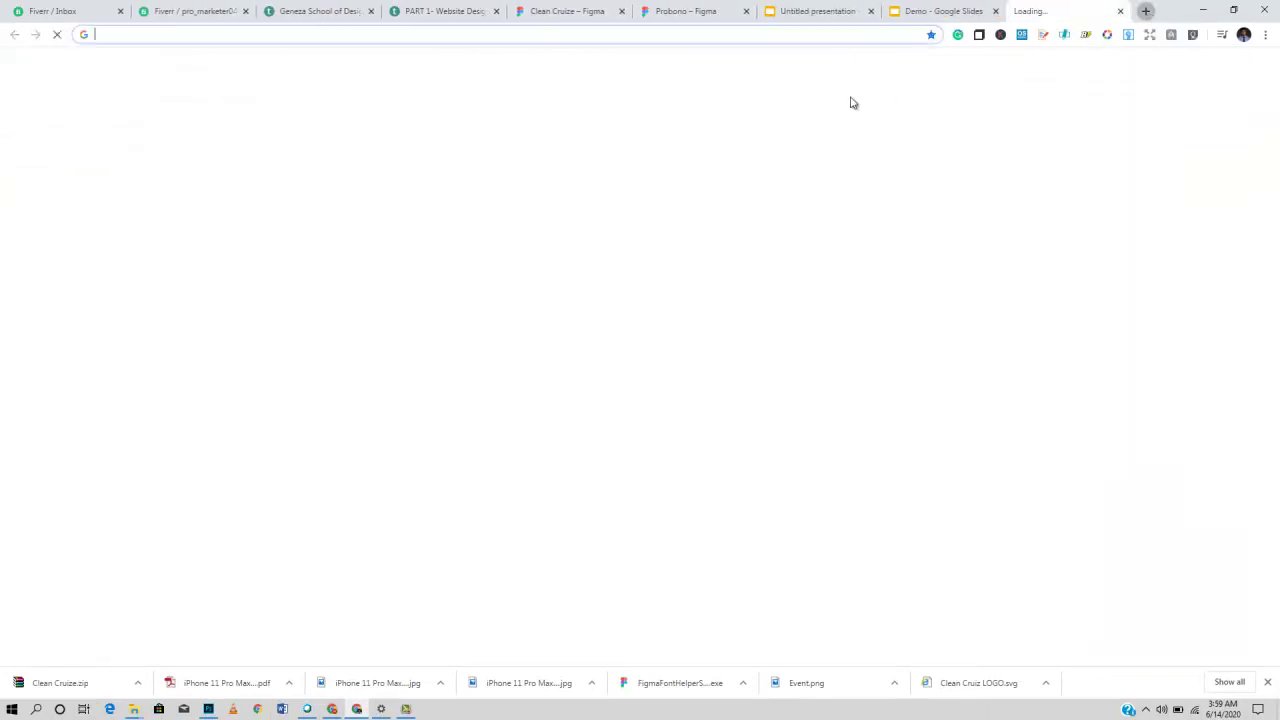
left_click(868, 37)
type("fract")
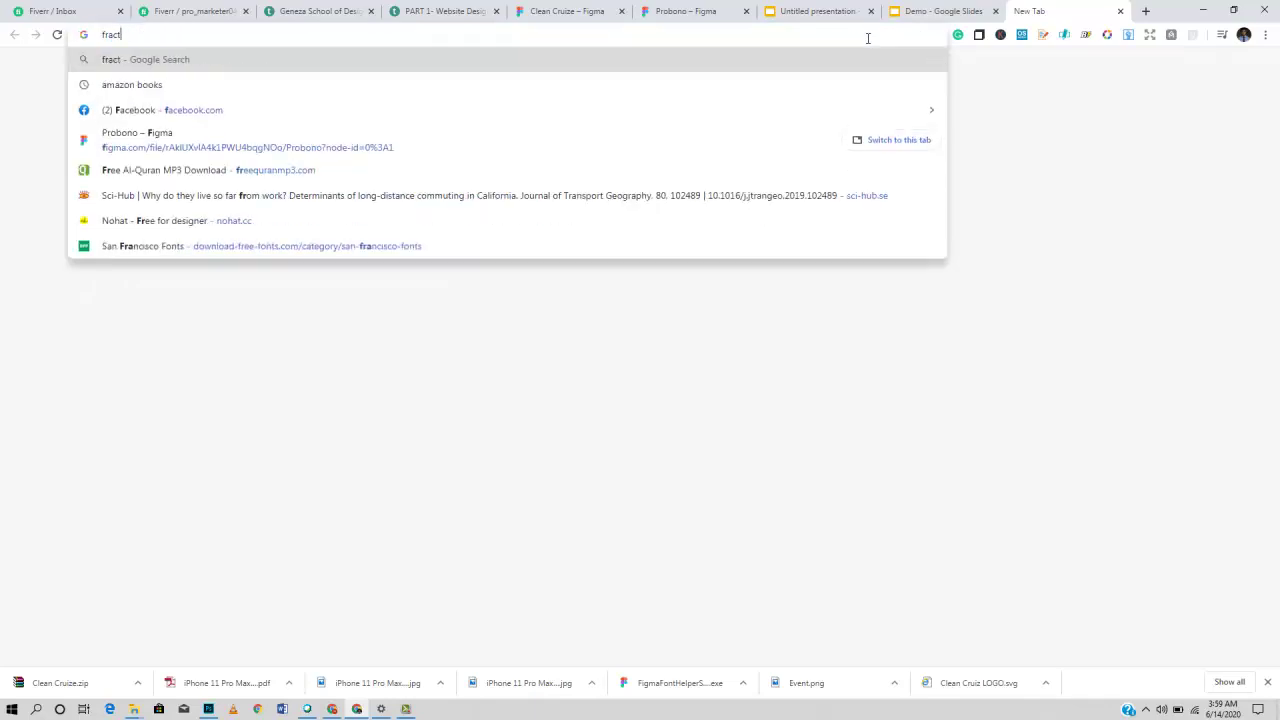
type("ion in latex")
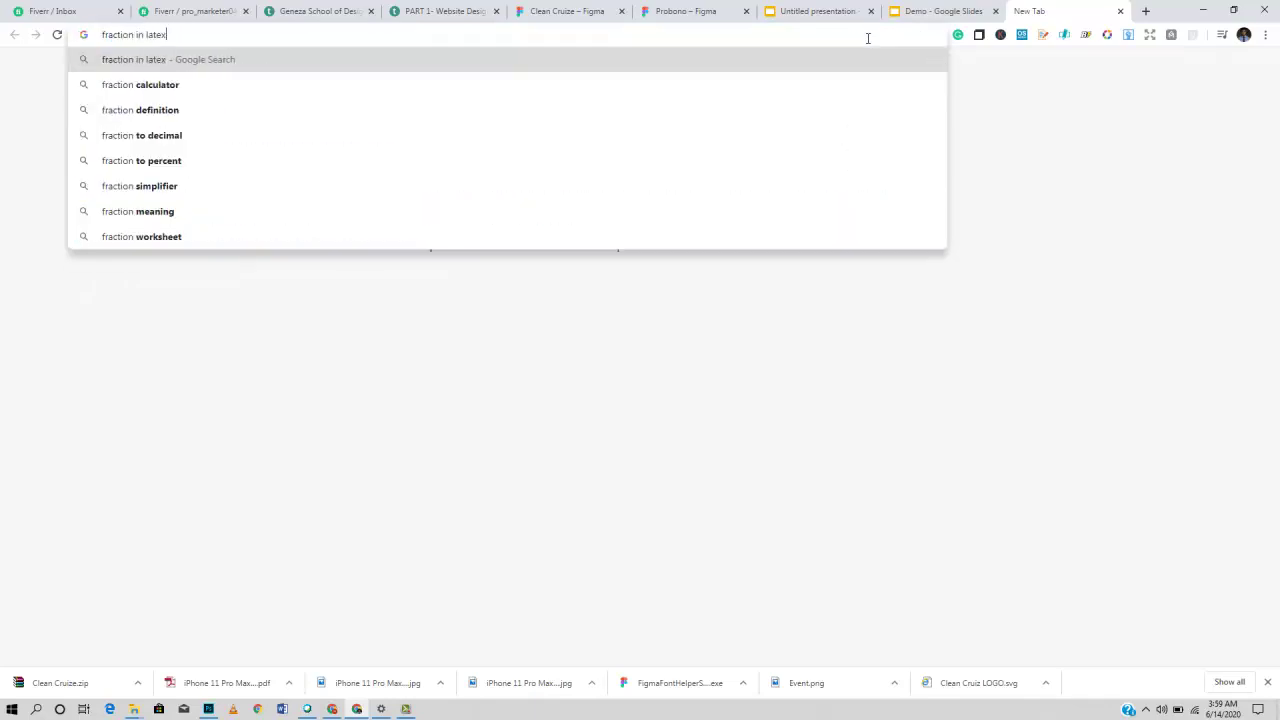
key("Return")
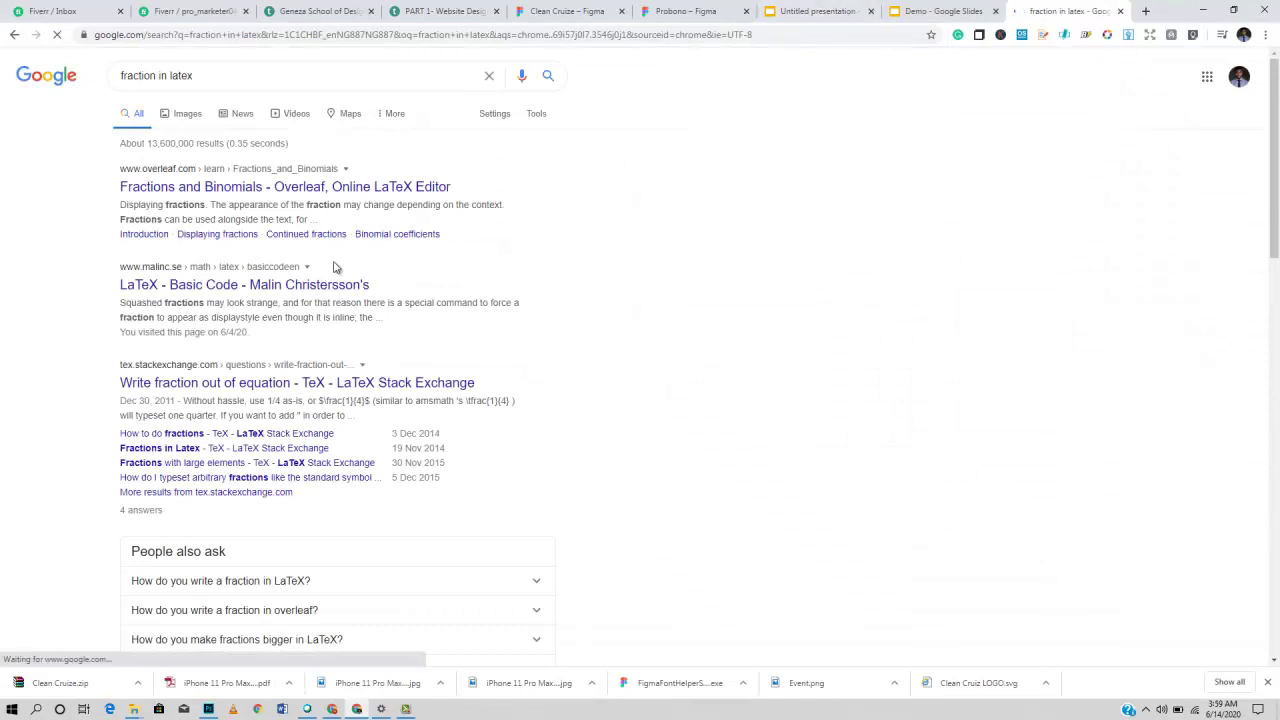
- Open the "LaTeX - Basic Code" search result and examine its tables of superscript, fraction and root codes
left_click(242, 287)
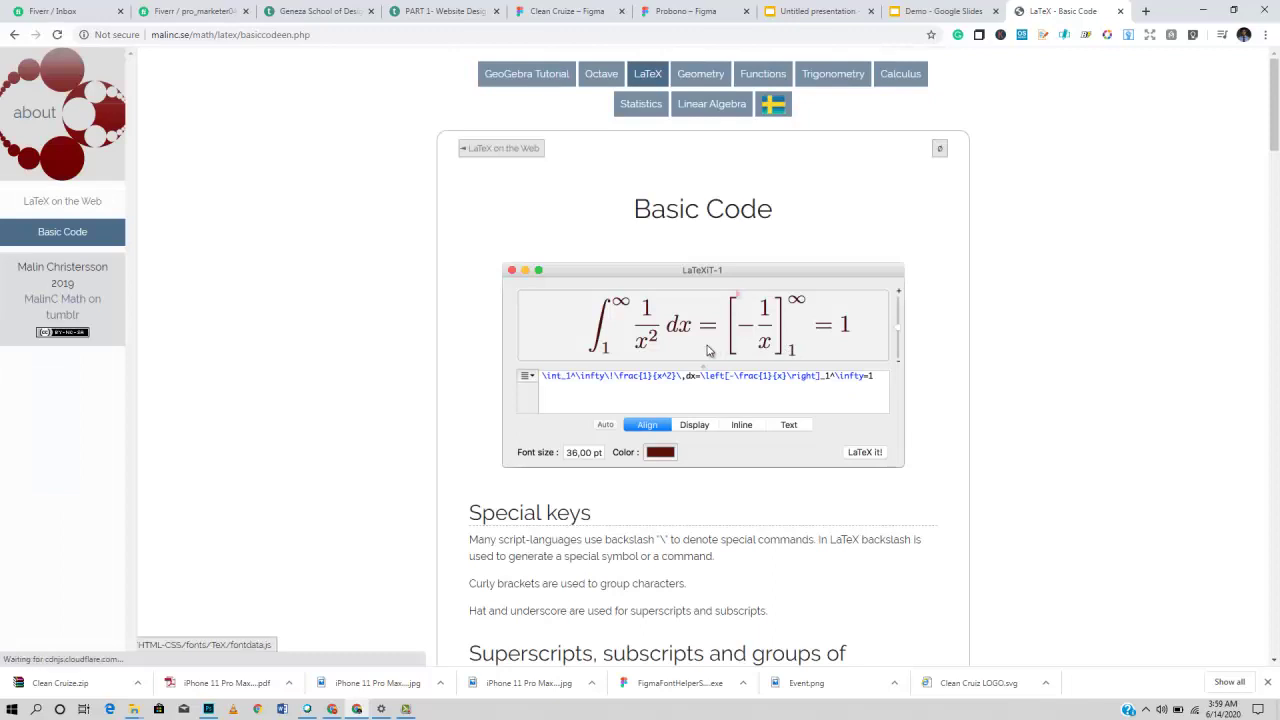
scroll(661, 384, "down", 5)
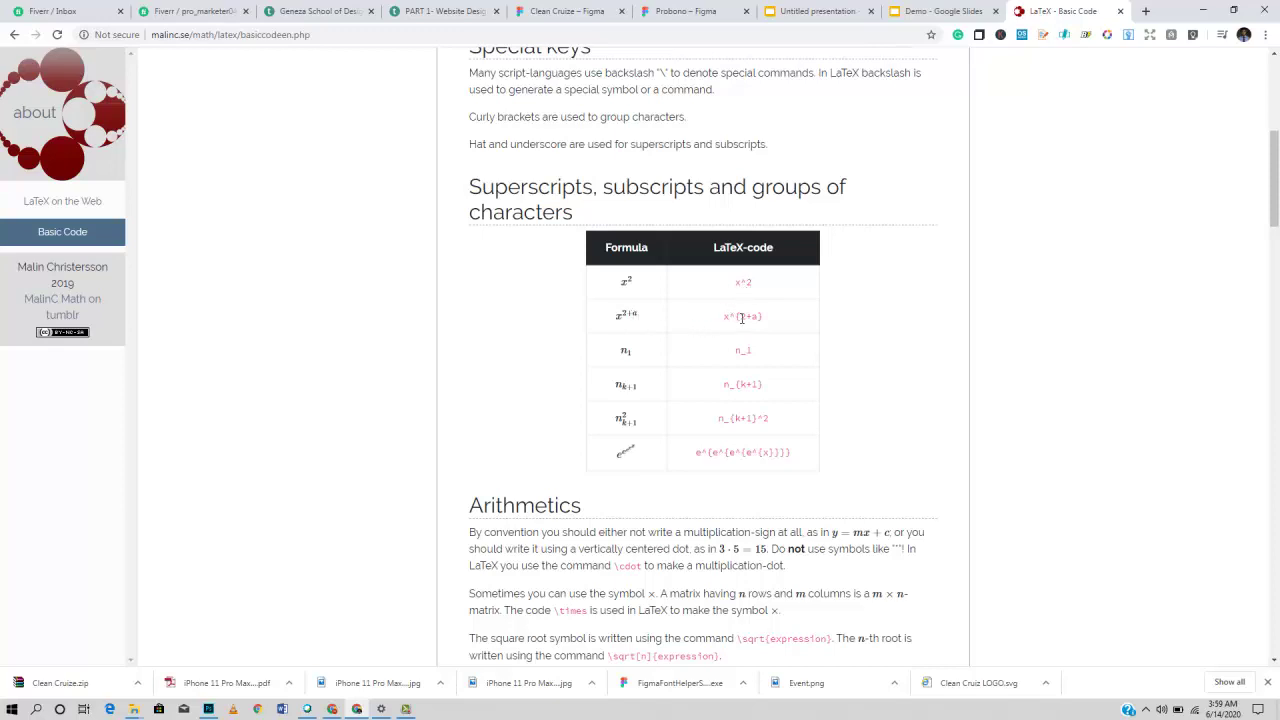
scroll(740, 320, "down", 2)
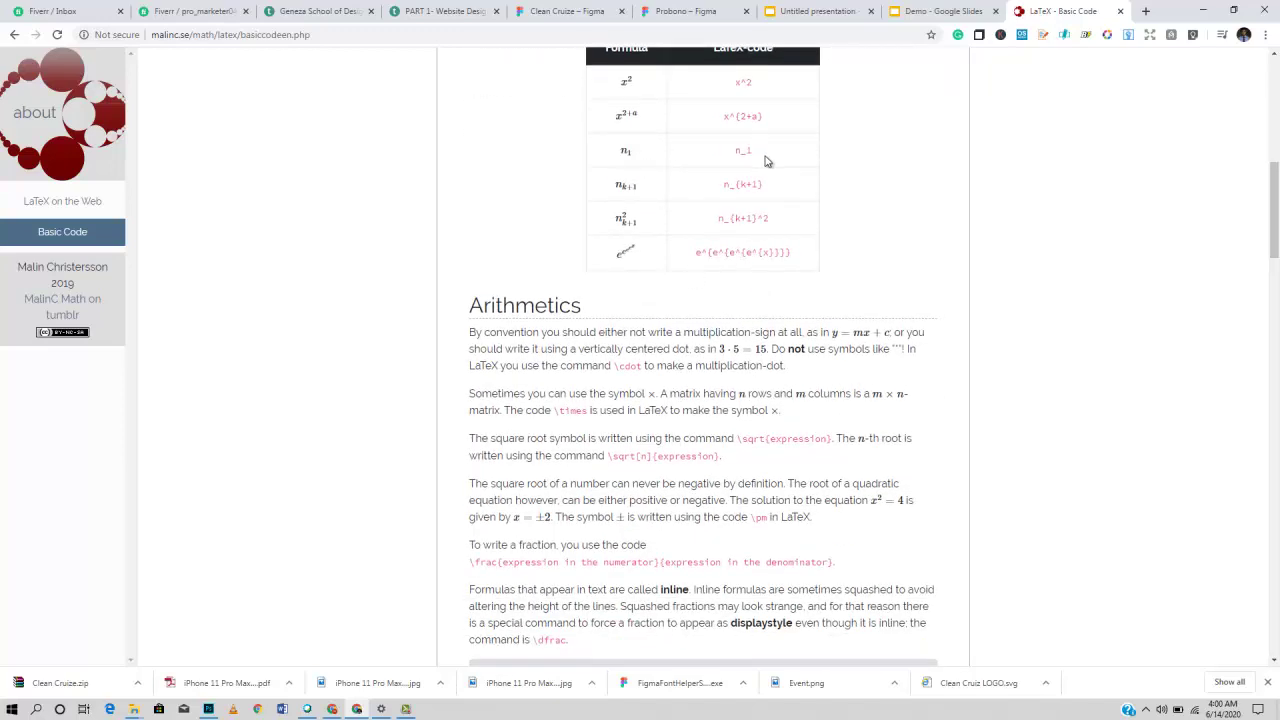
scroll(766, 240, "down", 4)
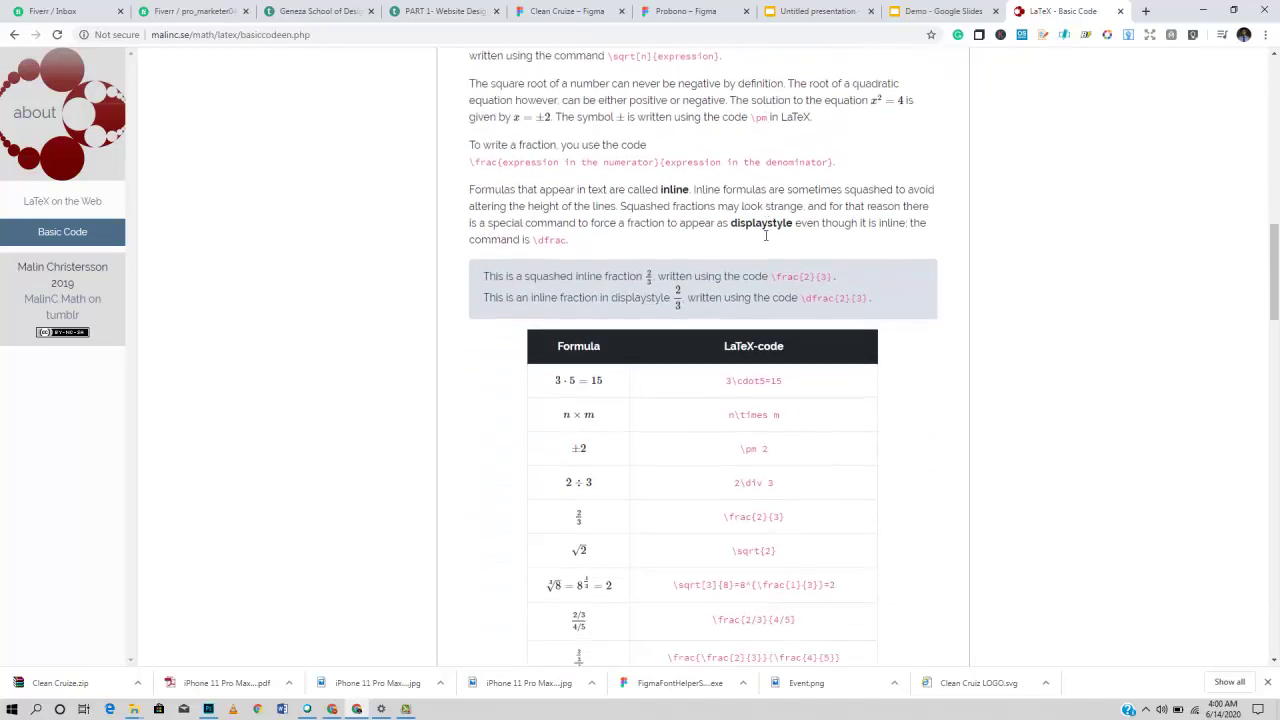
scroll(749, 257, "down", 1)
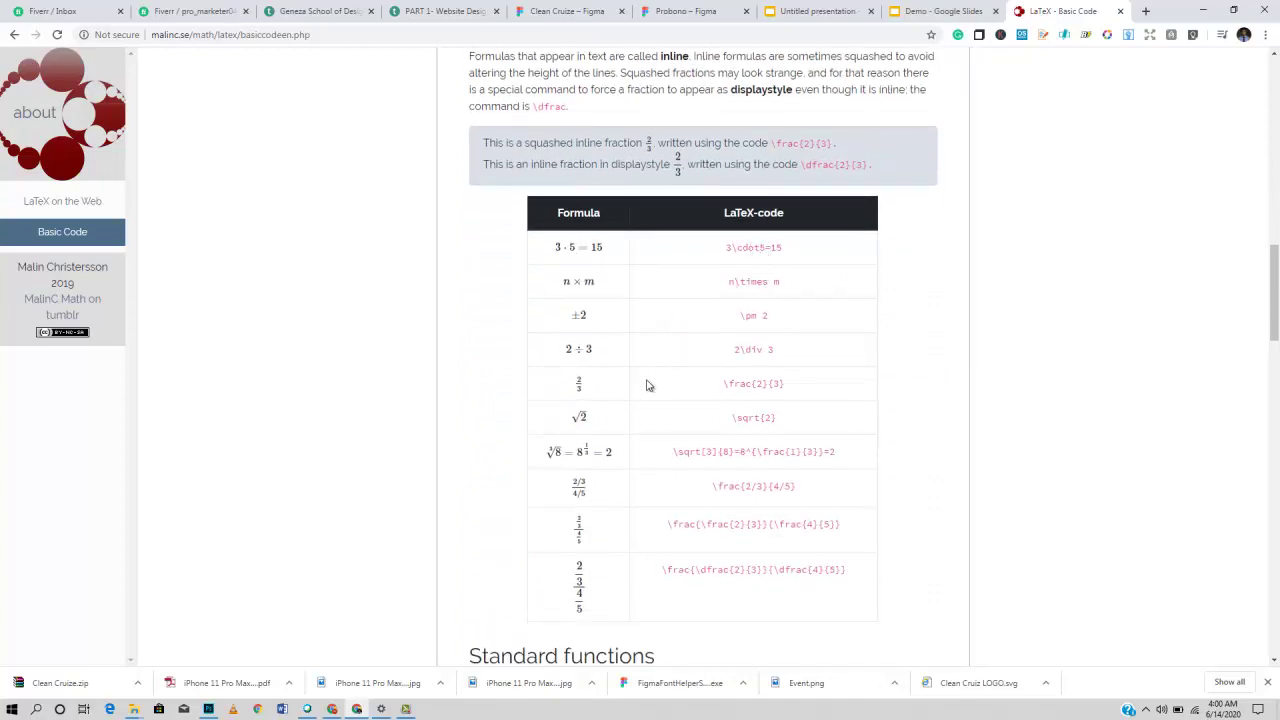
scroll(640, 362, "down", 1)
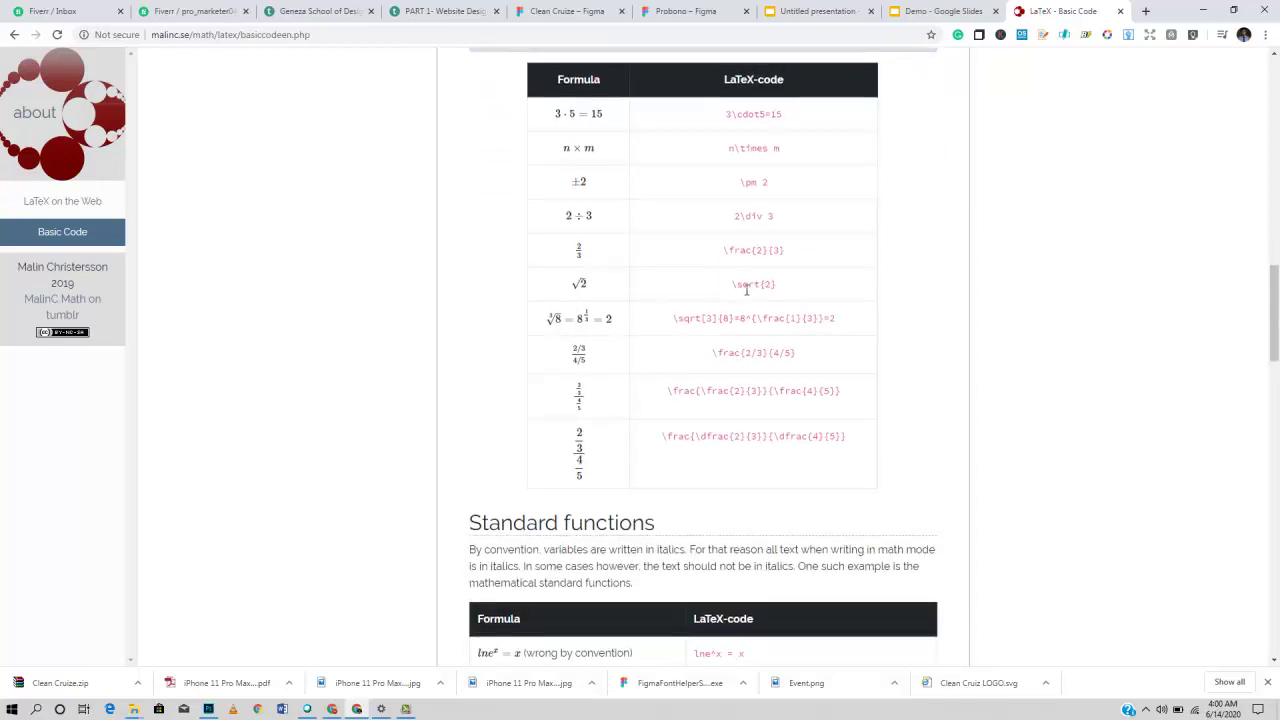
- Examine the LaTeX reference page from the arithmetic code table through integrals, series, limits and spaces
scroll(663, 372, "down", 2)
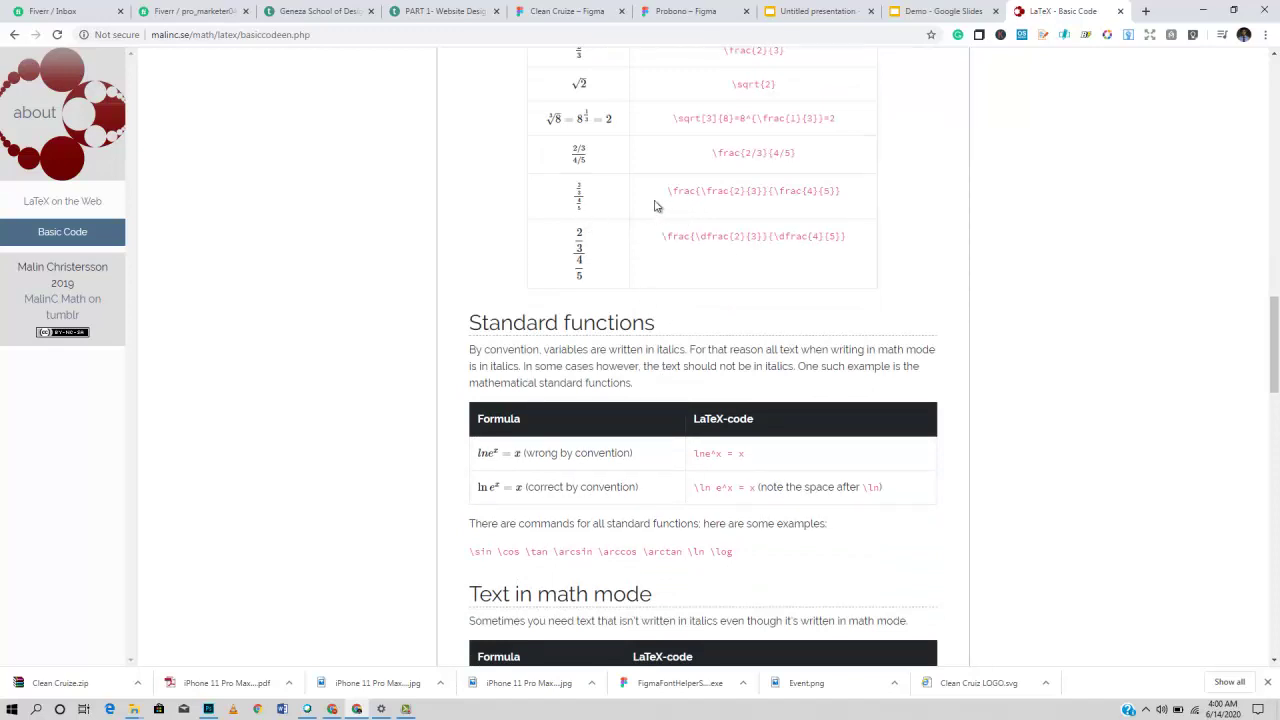
scroll(738, 165, "up", 1)
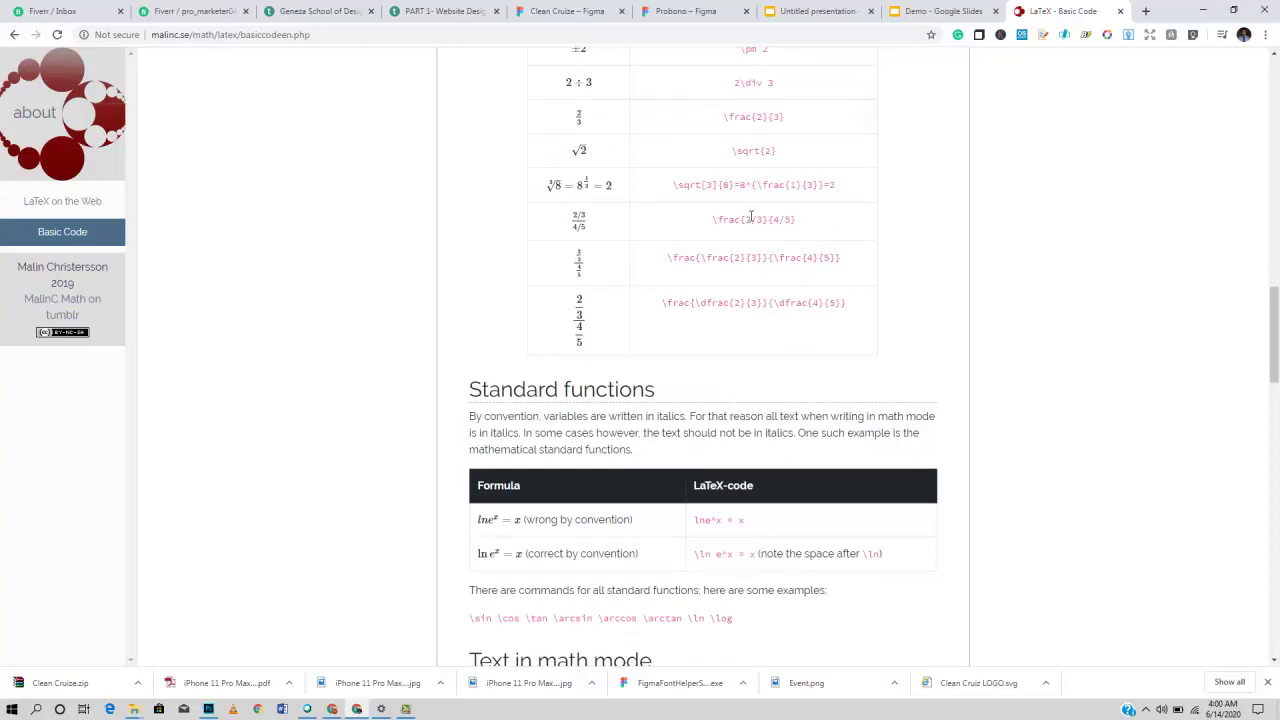
scroll(663, 174, "up", 2)
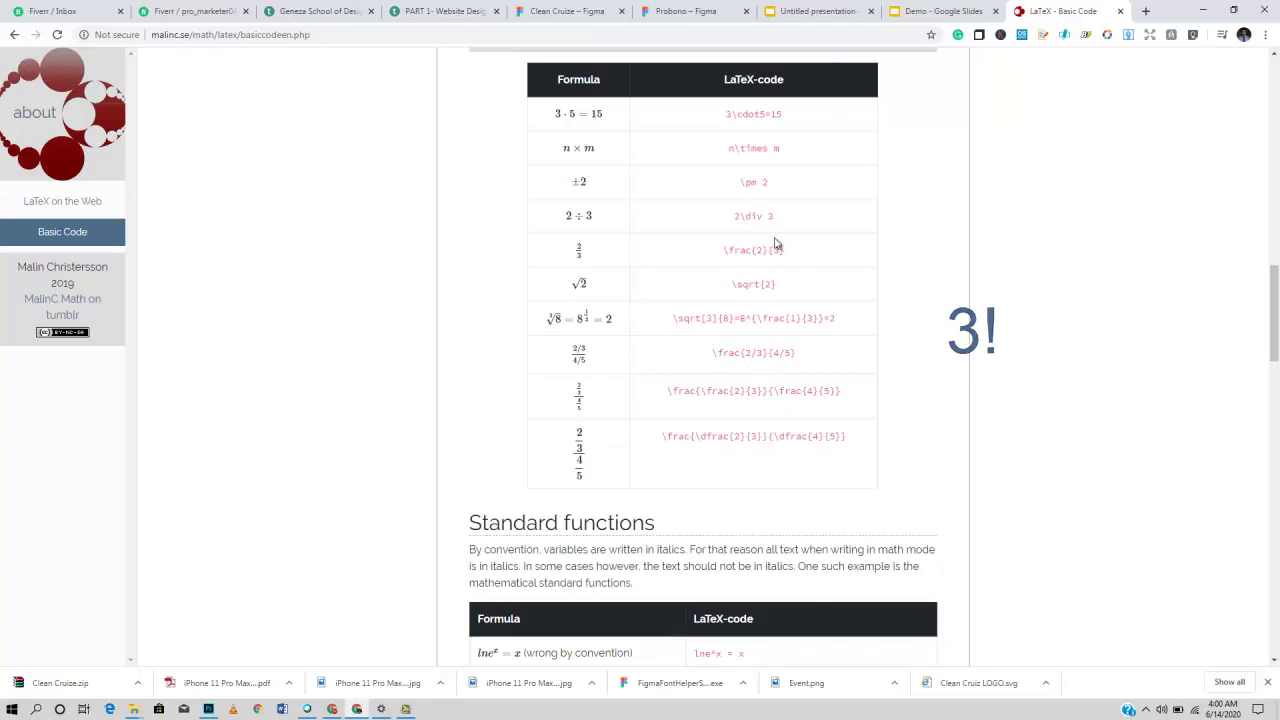
scroll(765, 283, "up", 3)
scroll(765, 283, "up", 5)
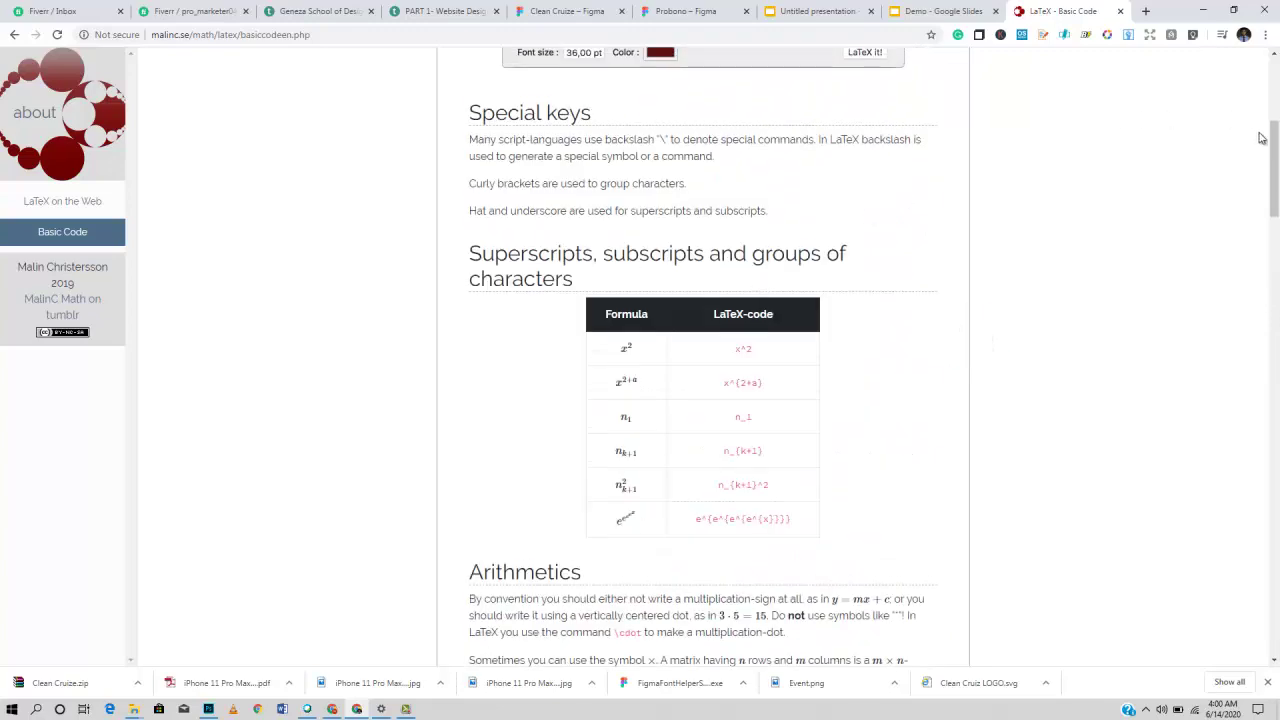
left_click_drag(1268, 140, 1268, 383)
scroll(1268, 383, "down", 14)
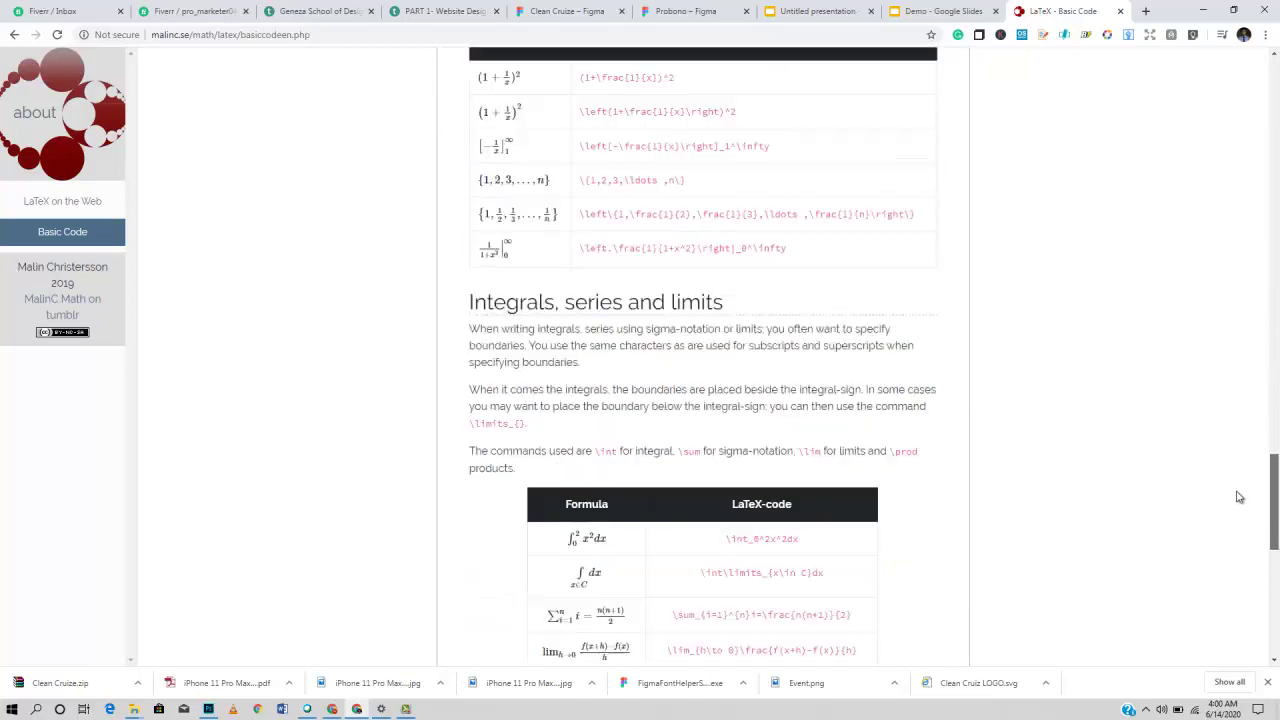
scroll(1236, 525, "down", 5)
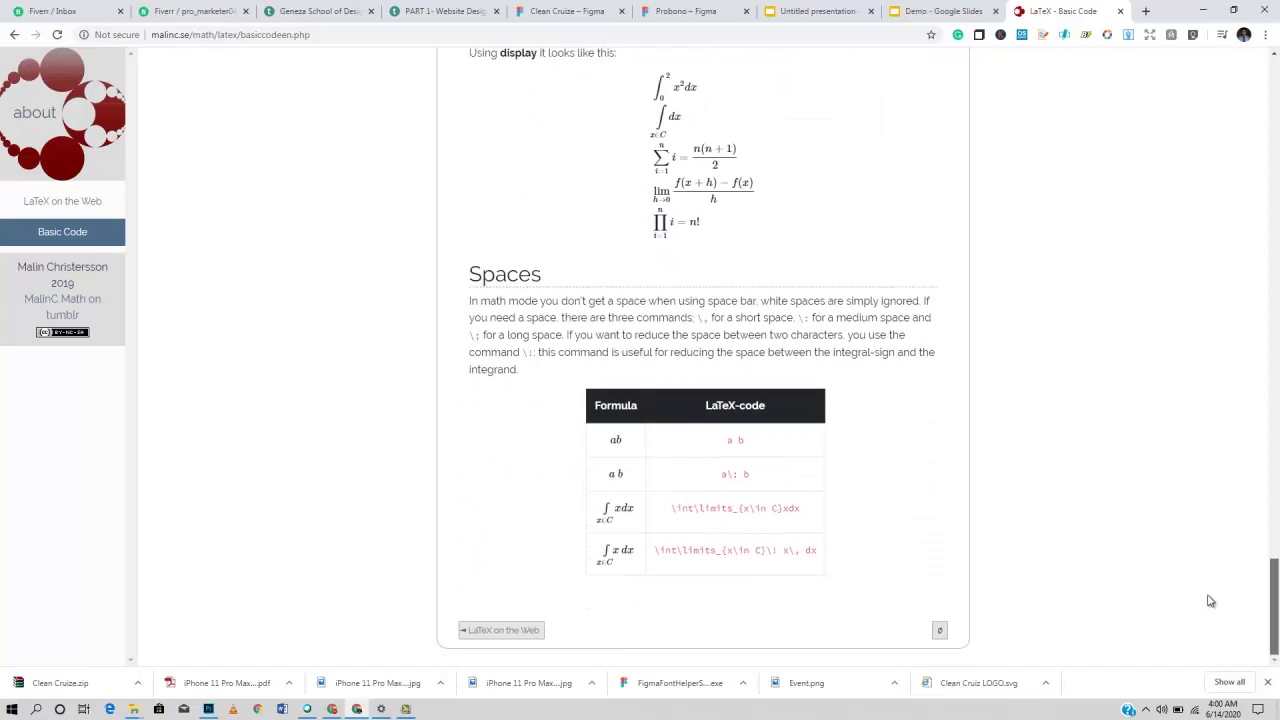
scroll(1211, 590, "up", 20)
scroll(1261, 174, "up", 5)
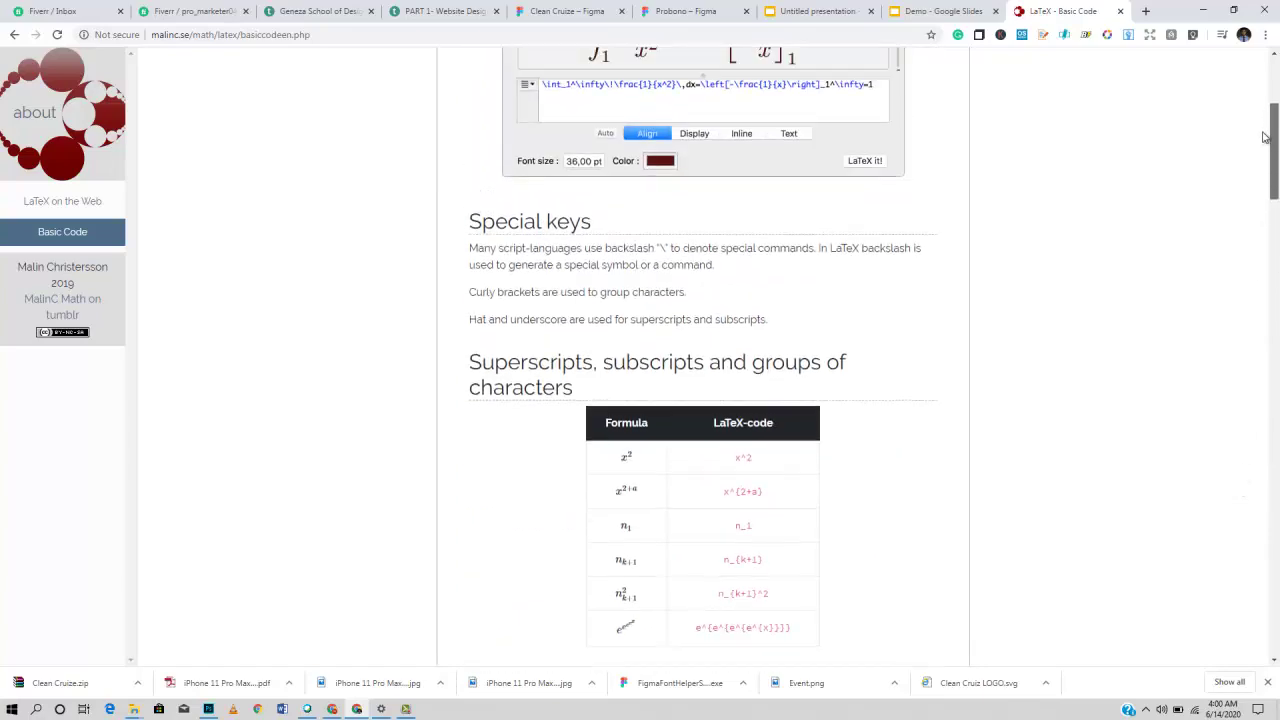
- Review the page's arithmetic and standard functions sections for the fraction, root and plus-minus codes
scroll(1261, 190, "down", 3)
scroll(1260, 200, "down", 2)
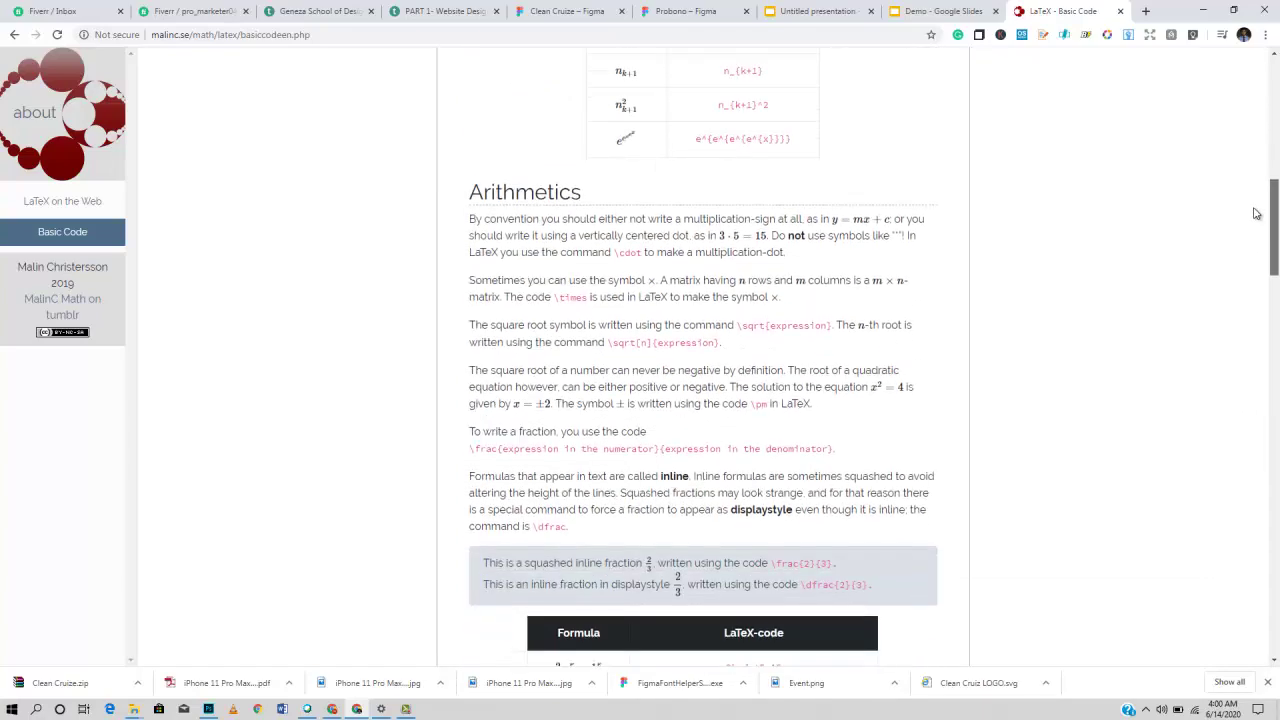
scroll(1260, 205, "up", 1)
scroll(1250, 240, "down", 3)
scroll(1235, 285, "down", 3)
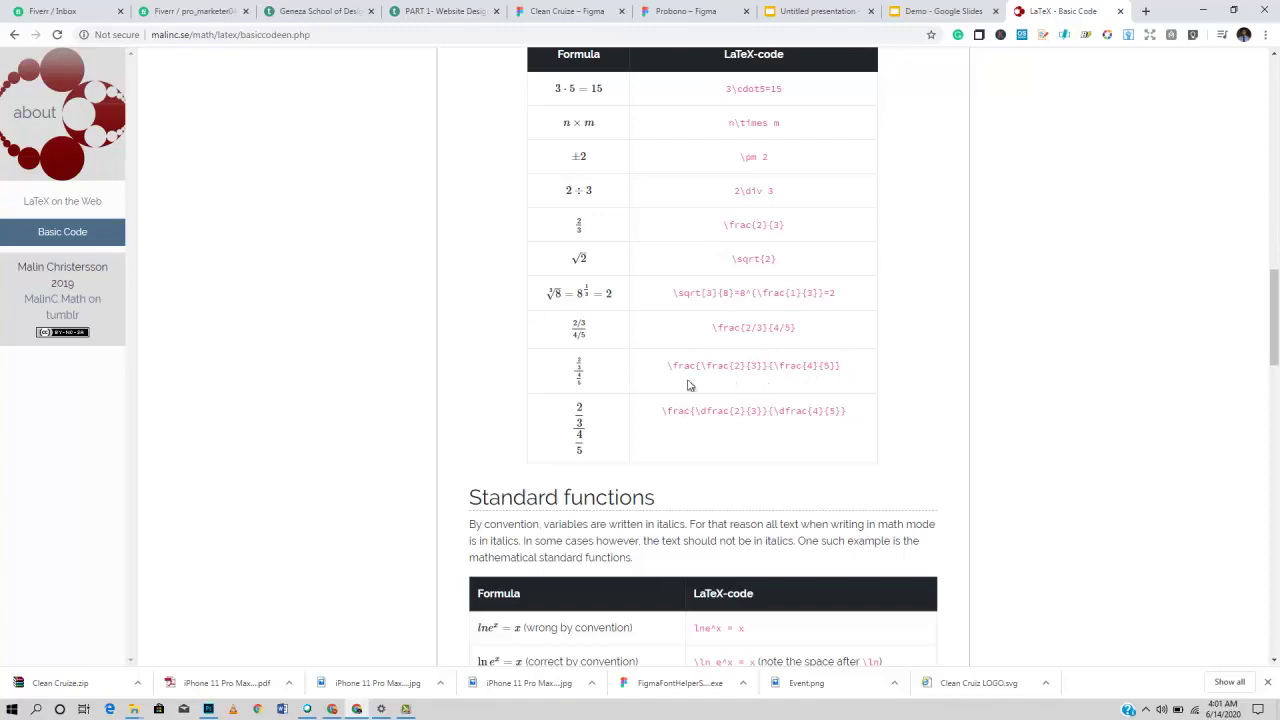
scroll(656, 439, "down", 2)
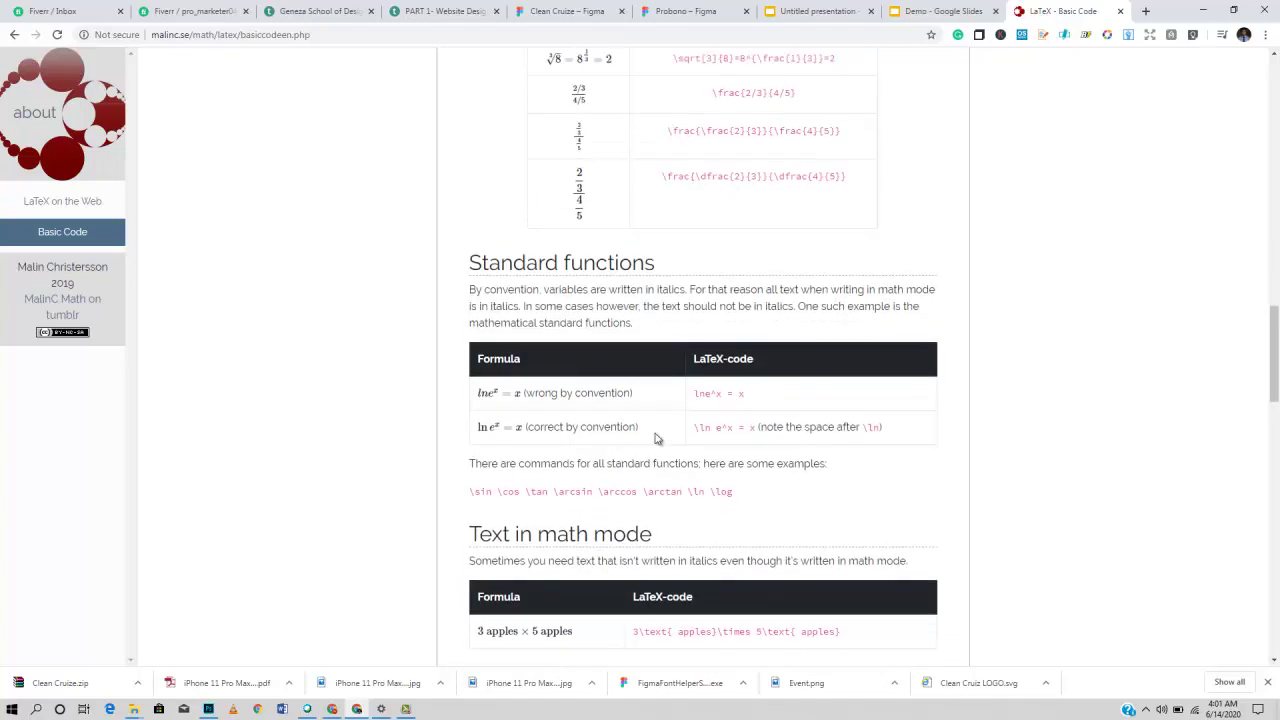
scroll(656, 437, "up", 2)
scroll(656, 437, "down", 3)
scroll(656, 433, "up", 5)
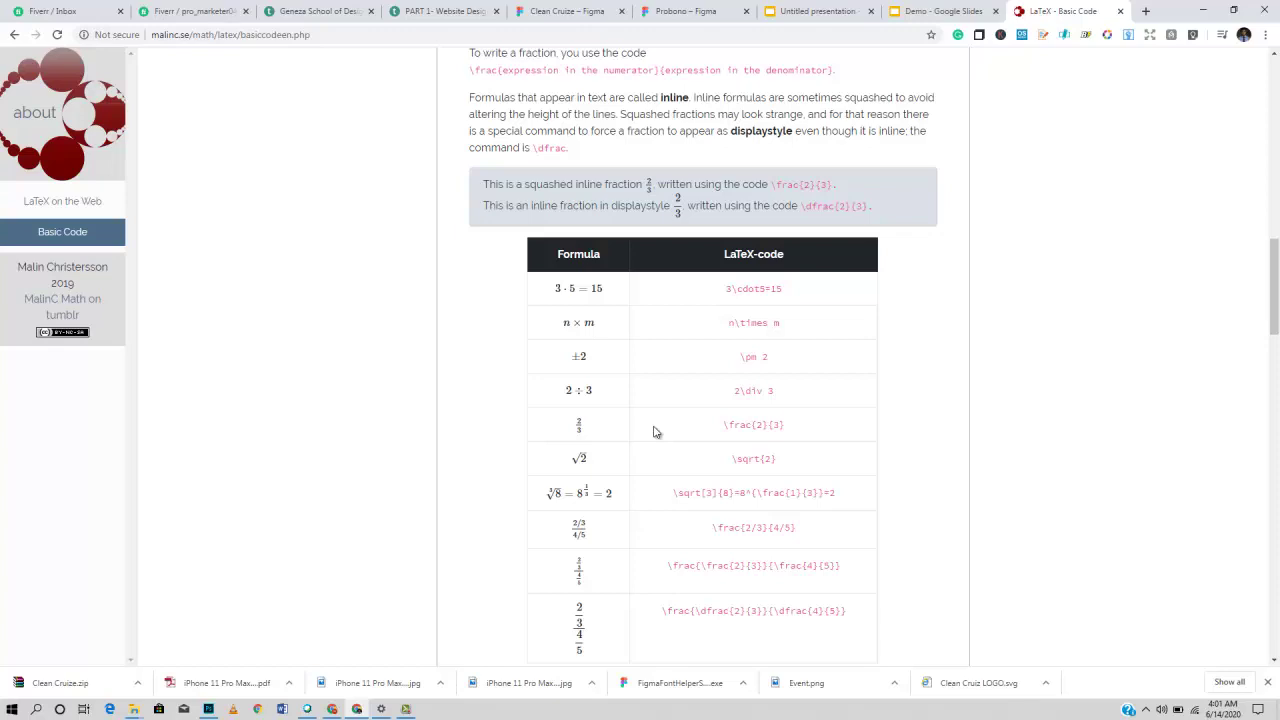
- Return to the untitled presentation and enter \frac{-b}{} as the equation code, leaving the denominator empty
left_click(772, 8)
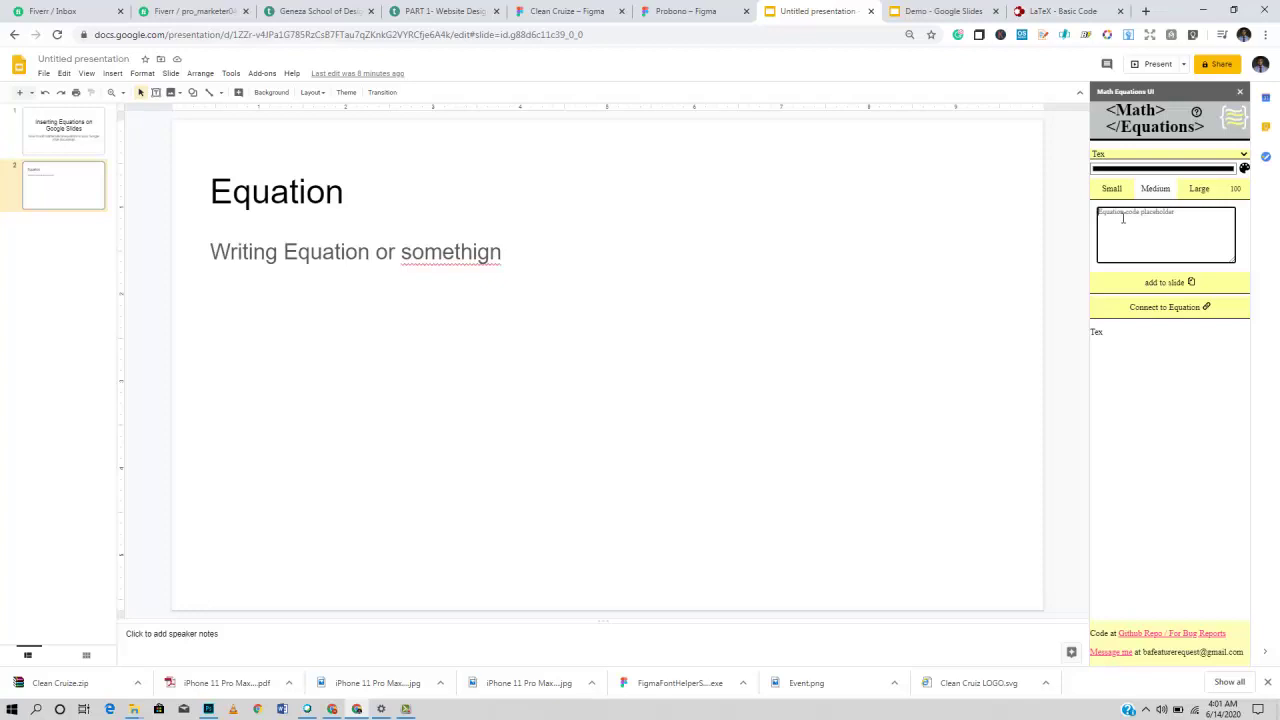
left_click(1123, 218)
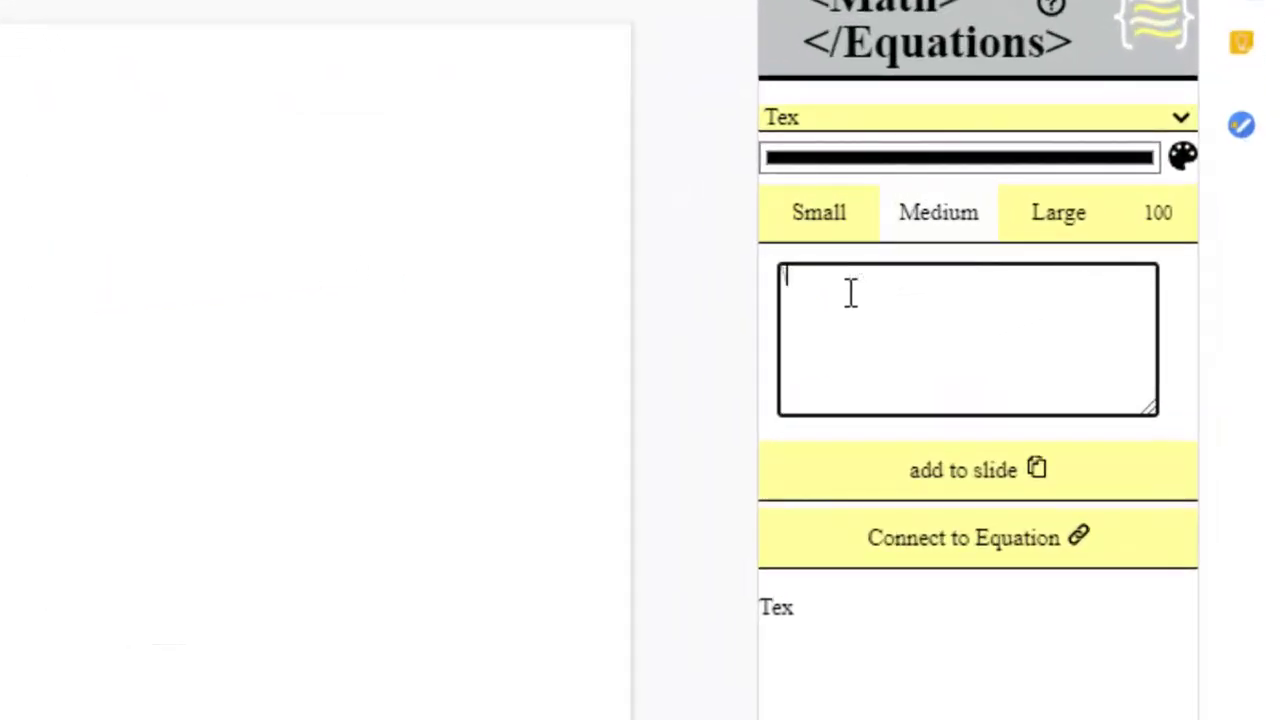
type("\\frac{")
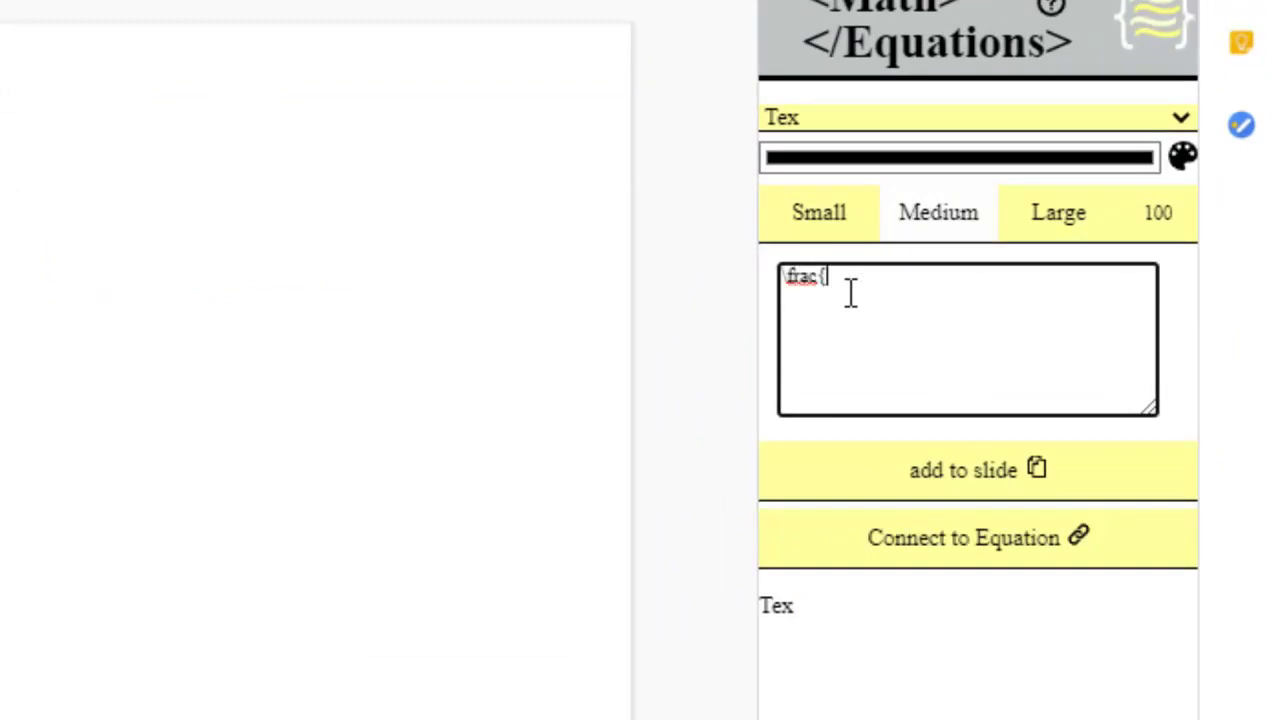
type("}")
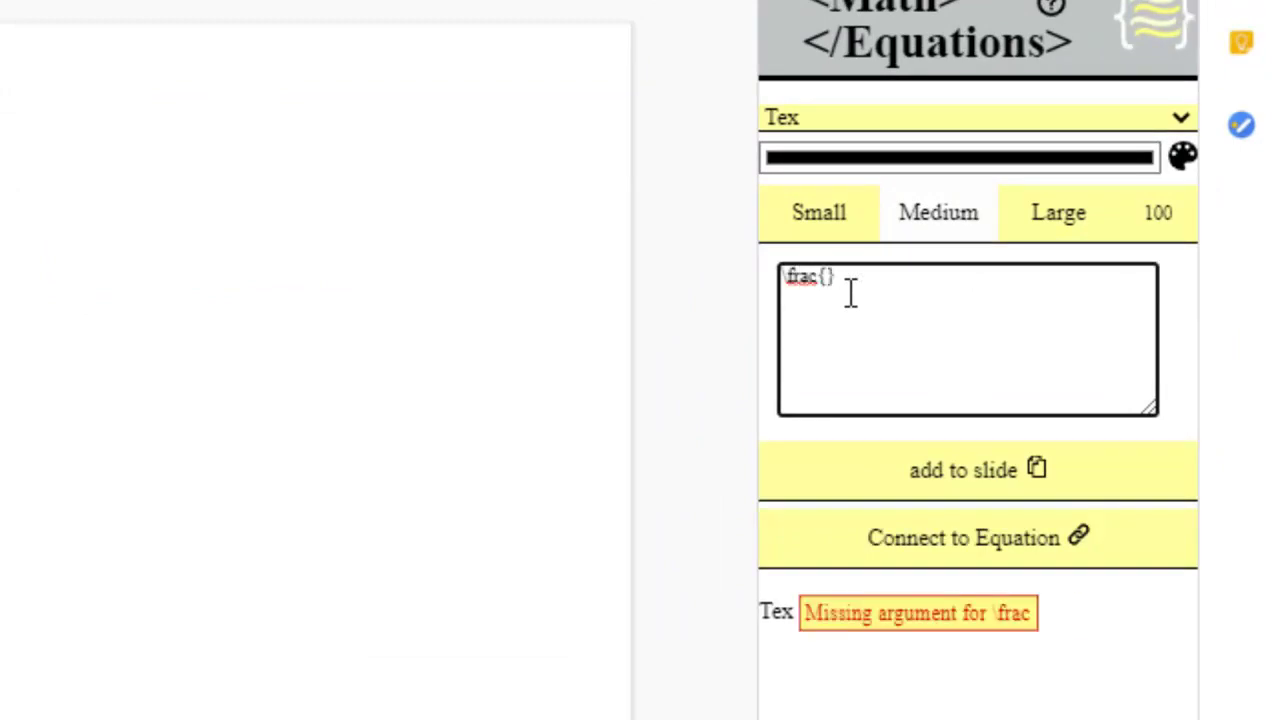
key("Left")
type("{}")
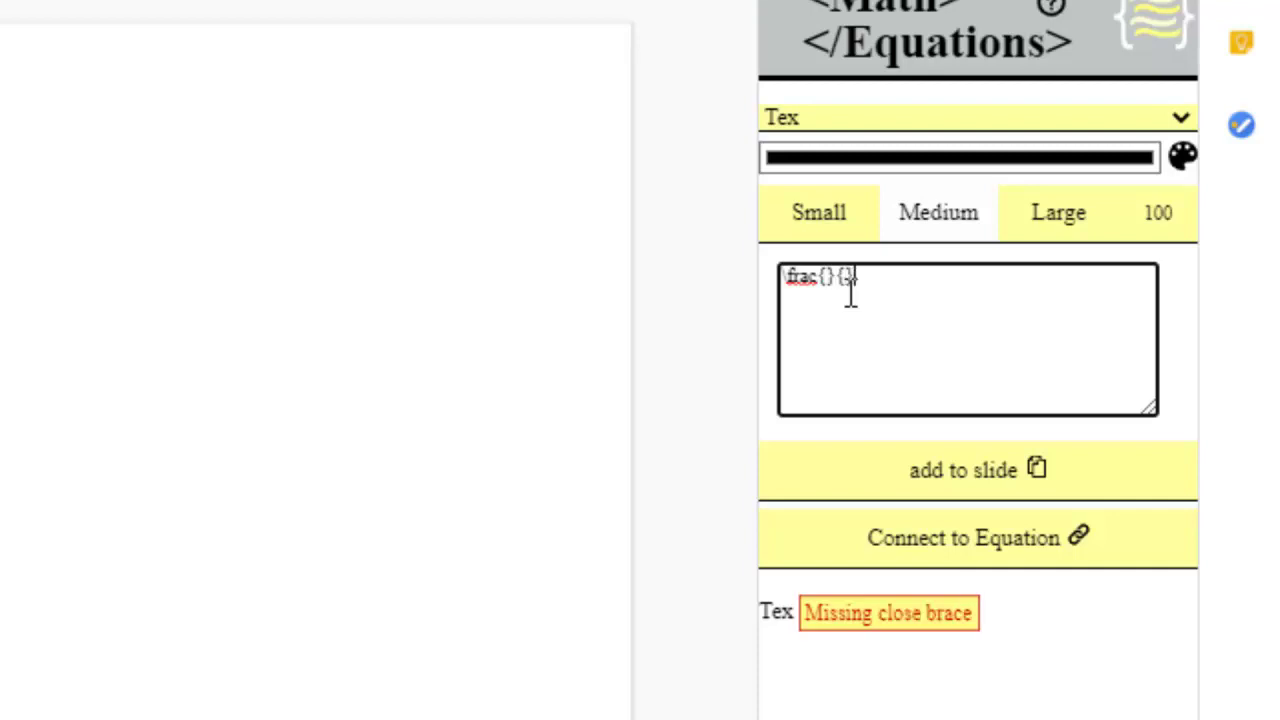
key("Left")
key("Left")
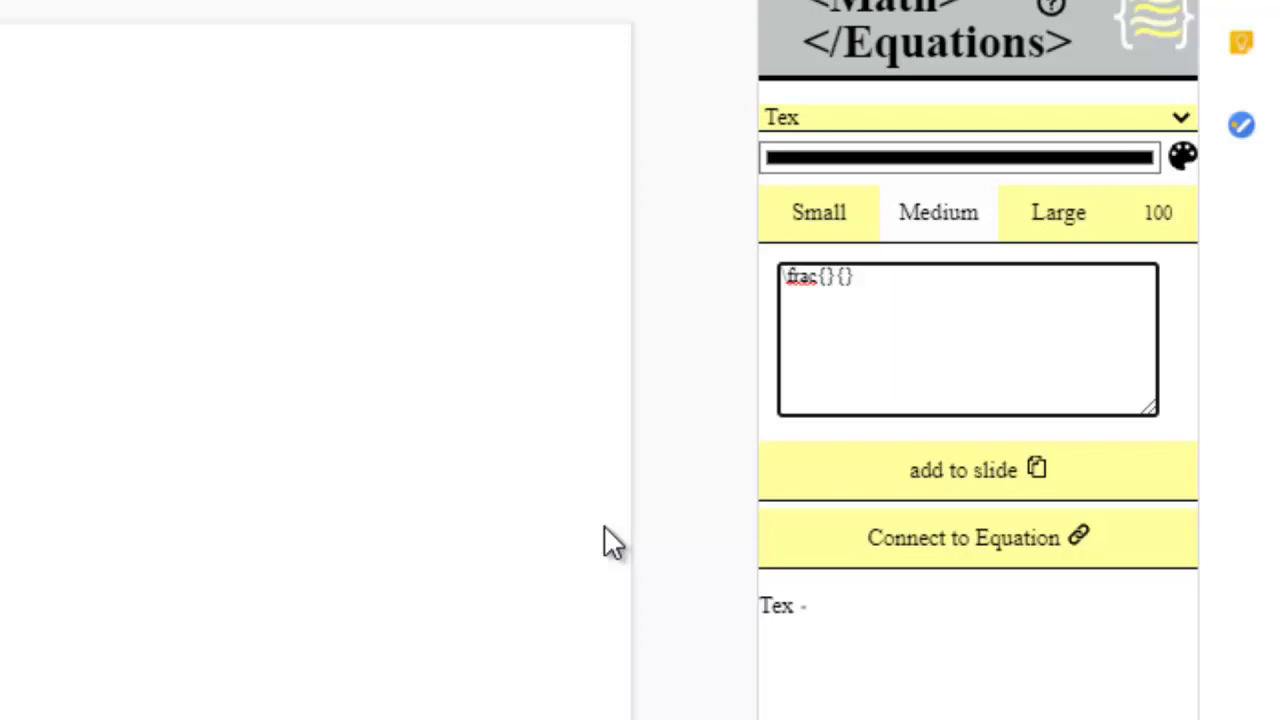
type("-b")
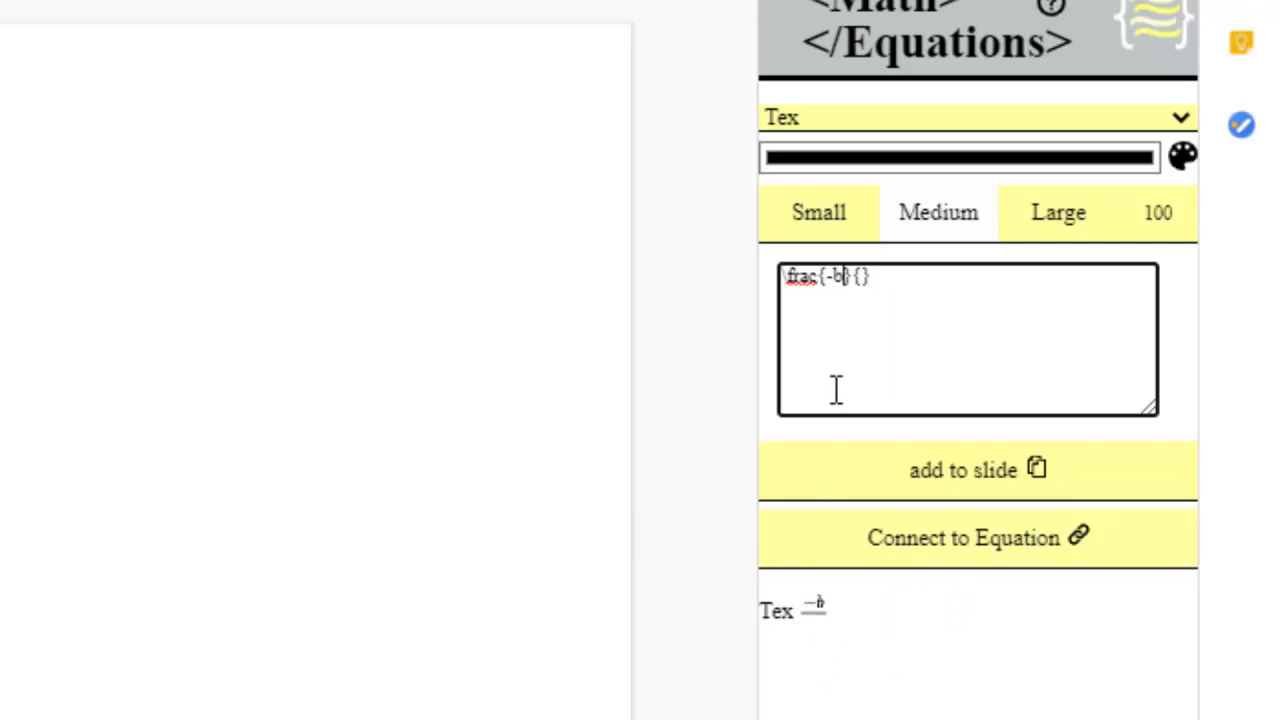
- Look up the plus-minus code on the LaTeX page and add \pm after -b in the equation's numerator
left_click(1062, 11)
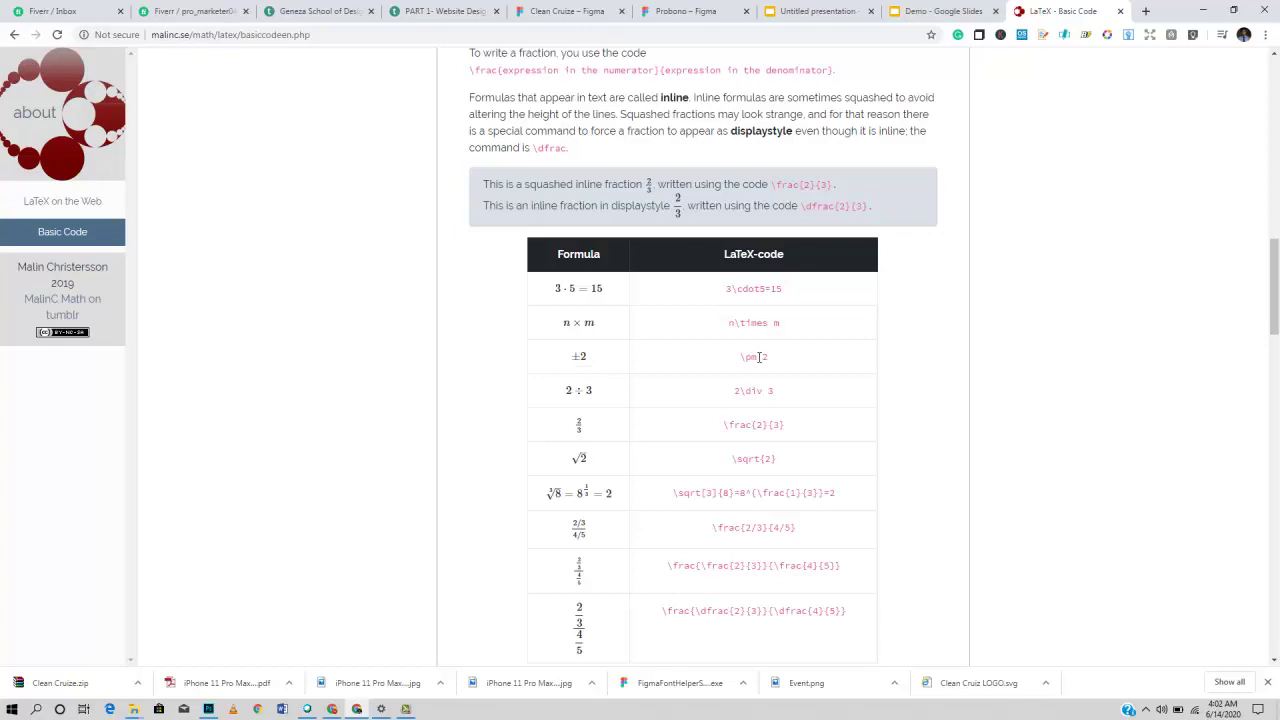
left_click_drag(759, 357, 739, 357)
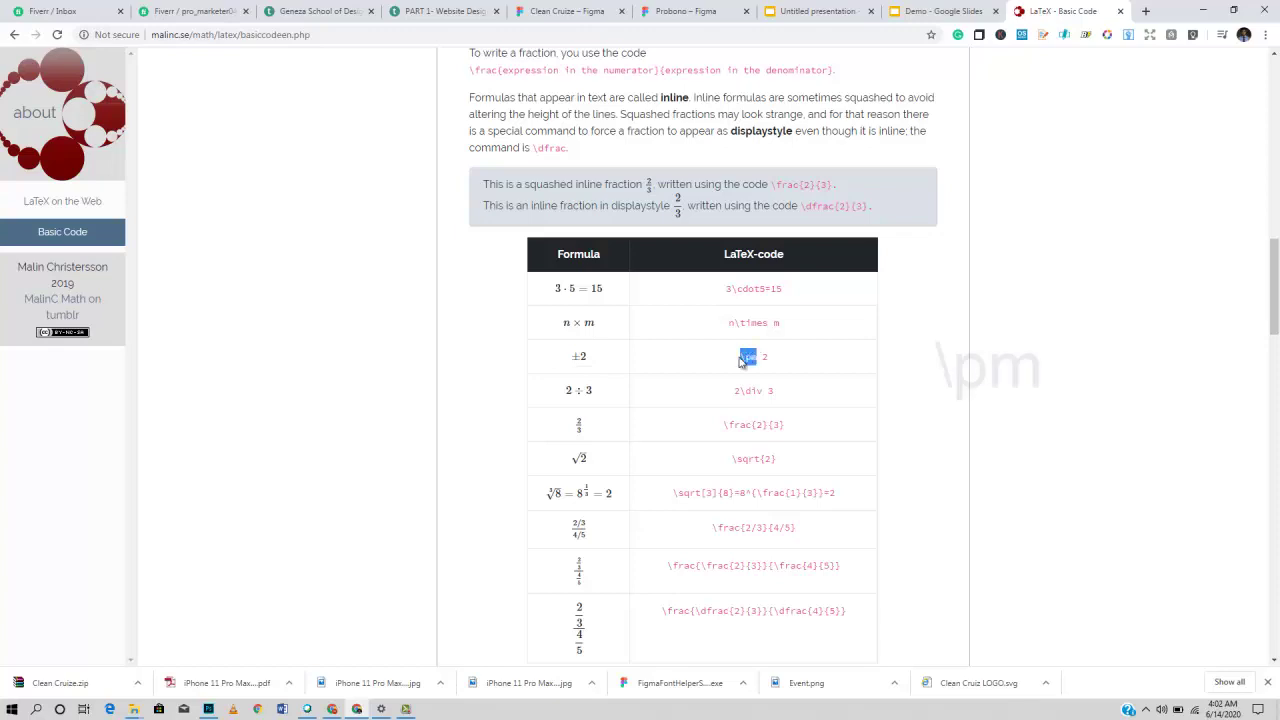
left_click(815, 12)
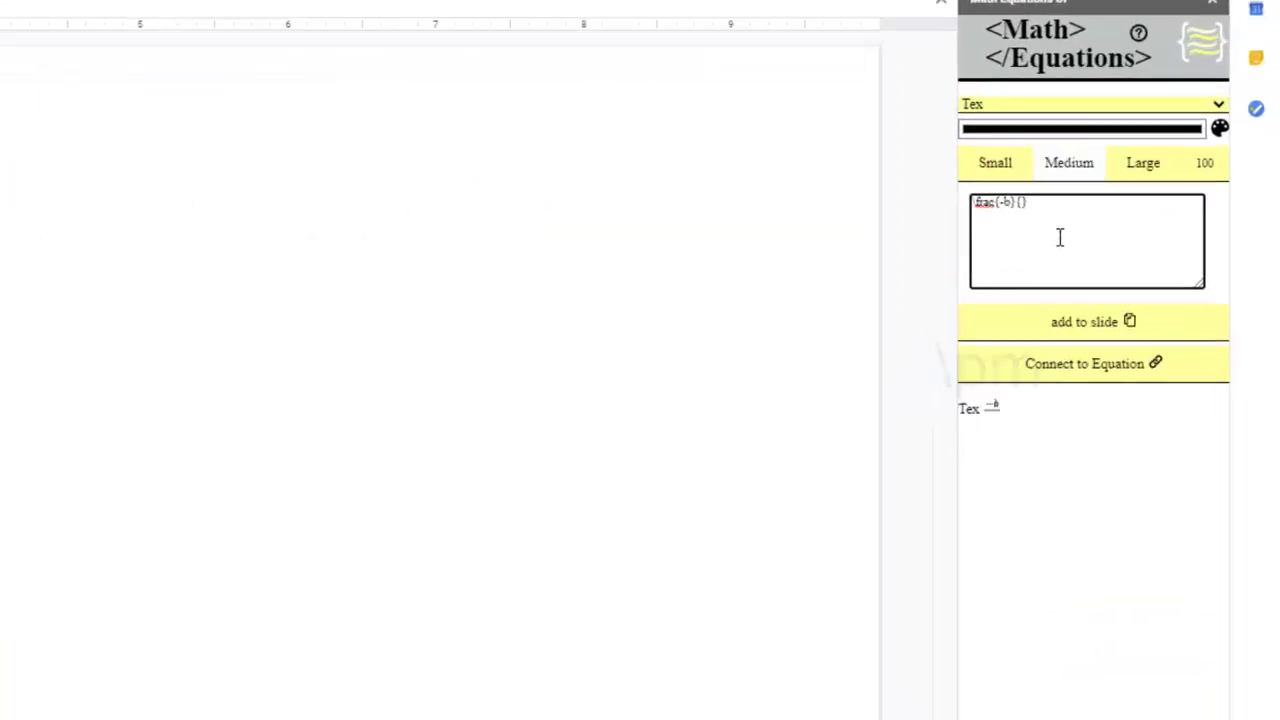
type("\\pm")
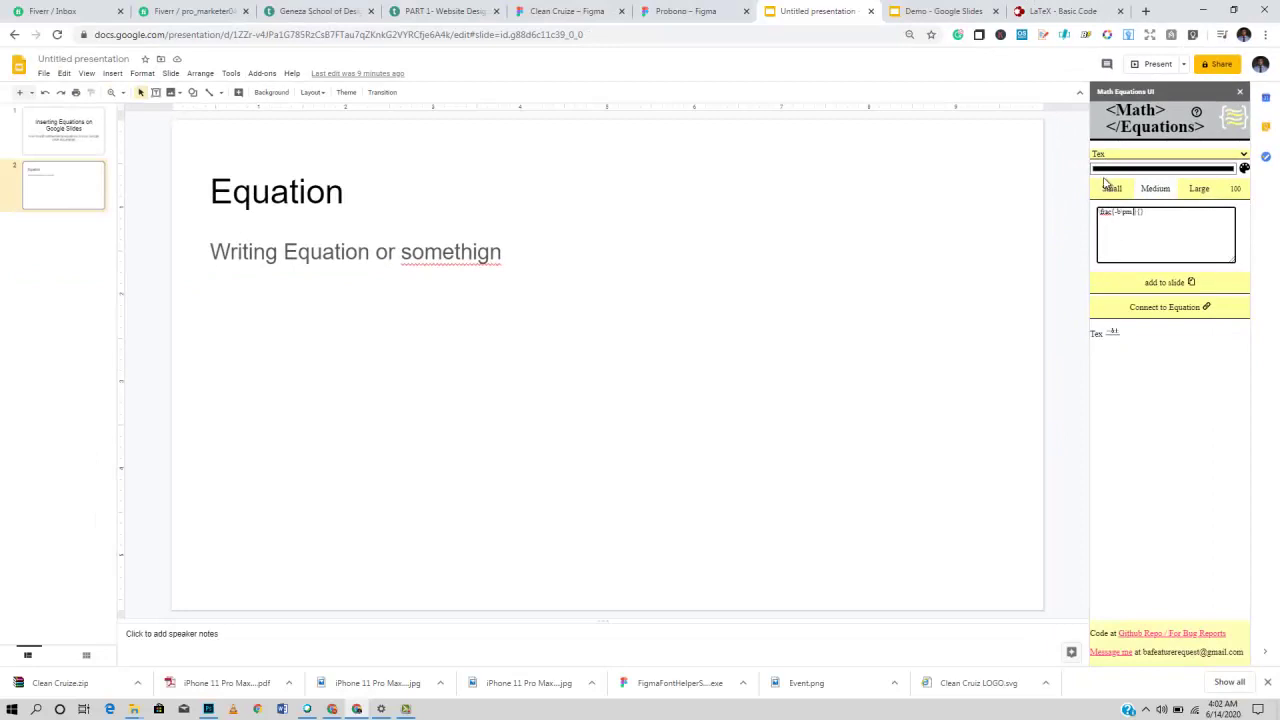
- Check the square root code on the LaTeX page and add an empty \sqrt{} after \pm in the numerator
left_click(1062, 10)
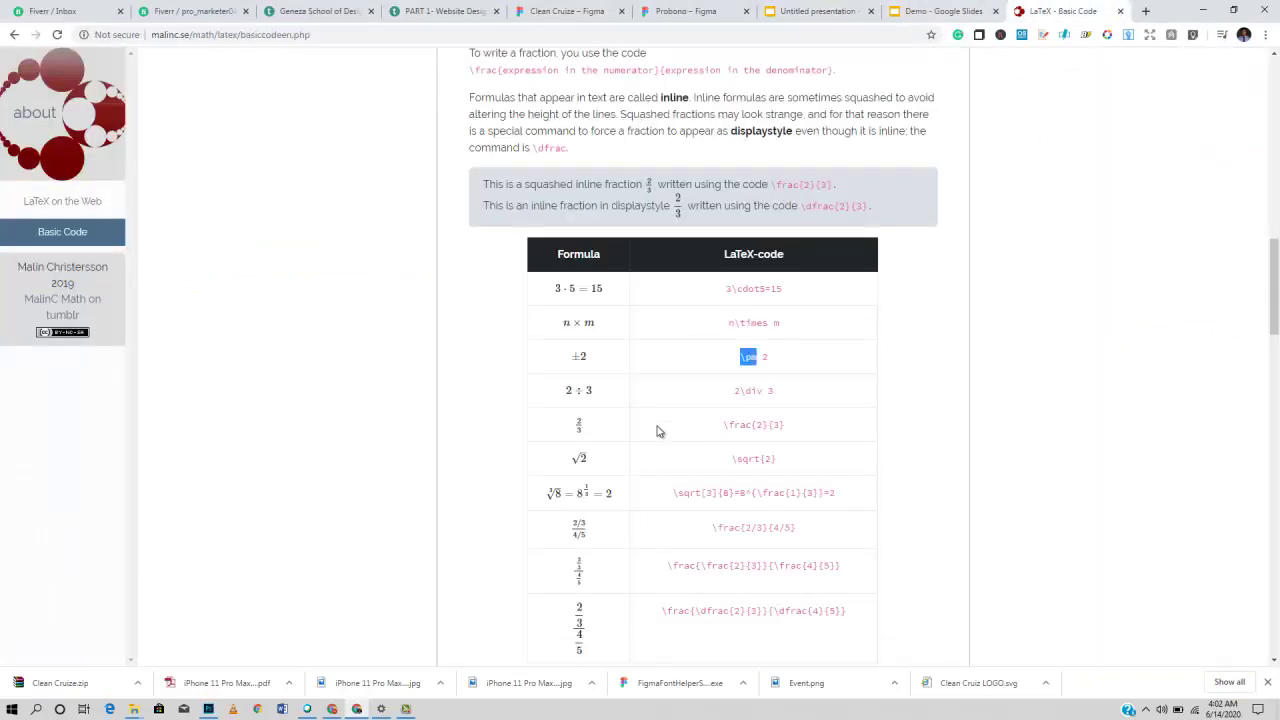
scroll(658, 431, "down", 1)
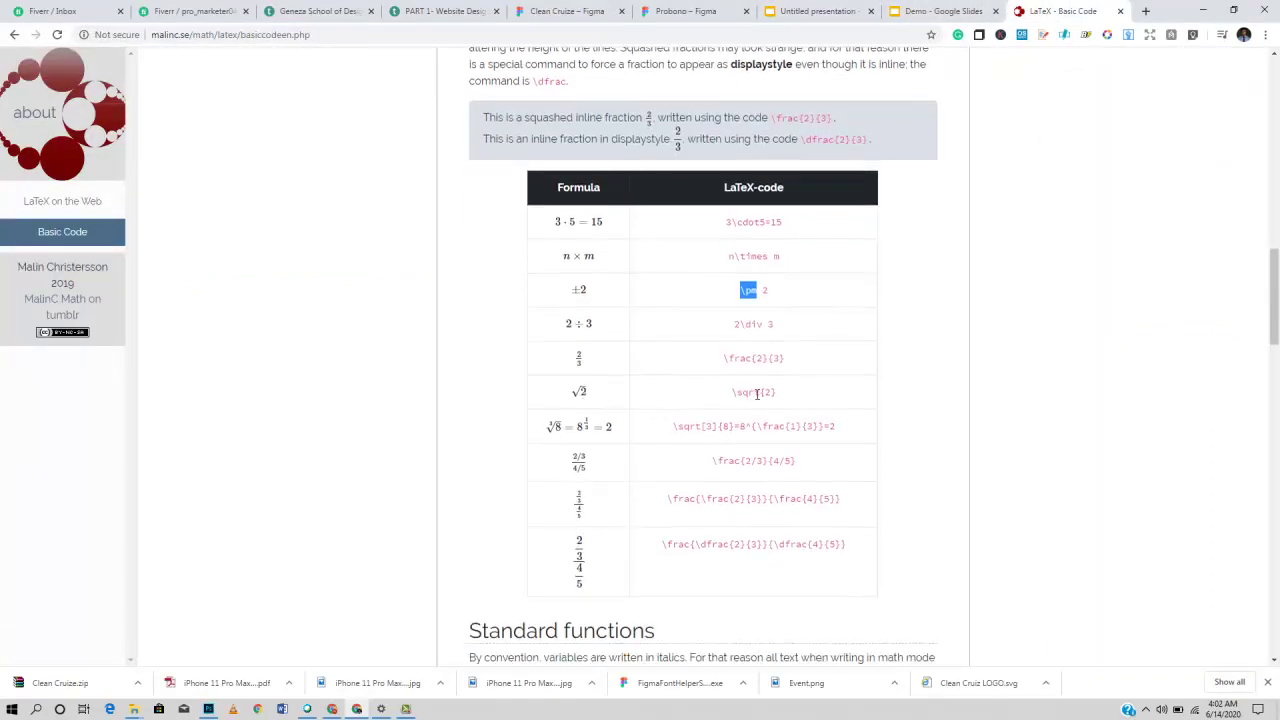
left_click(804, 9)
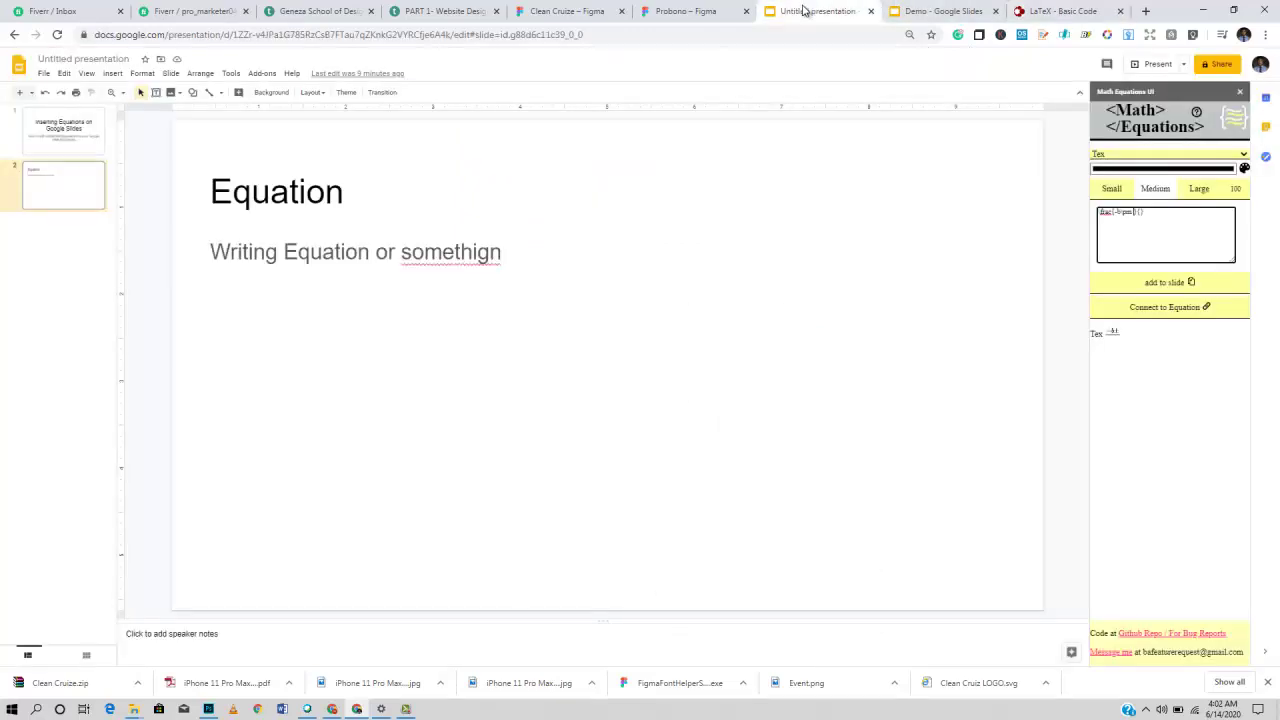
type("\\sq")
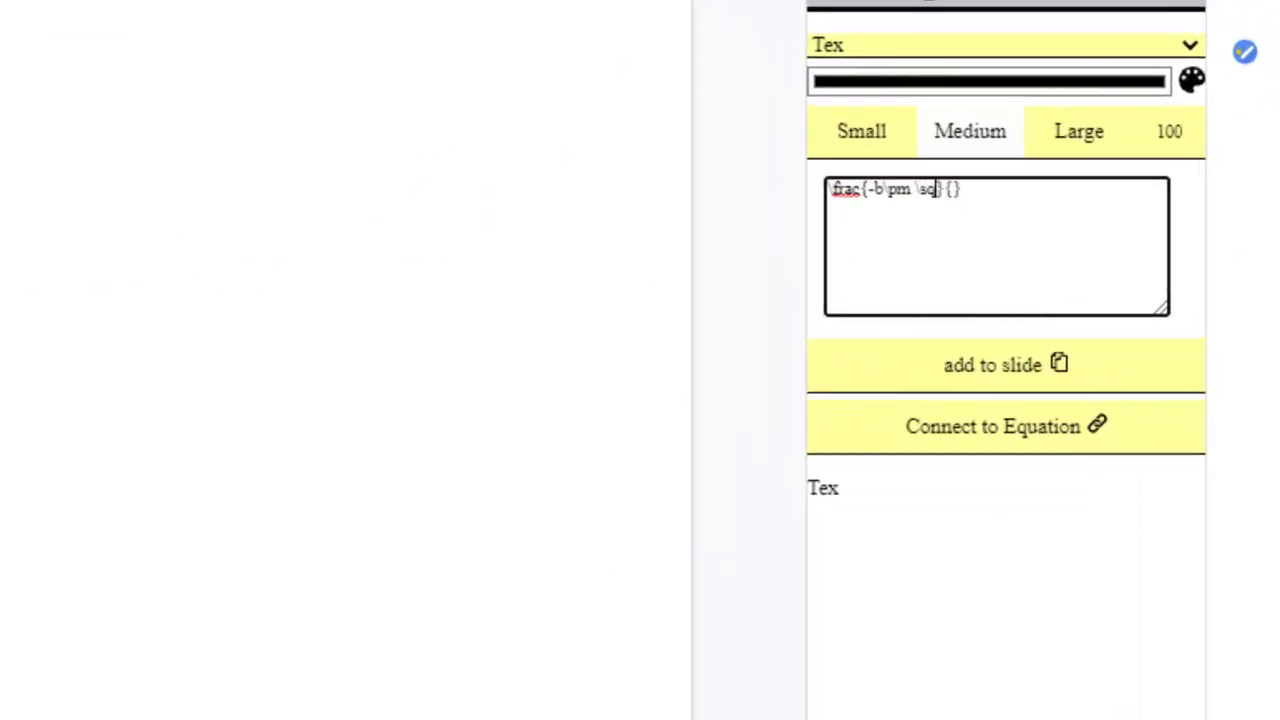
type("rt")
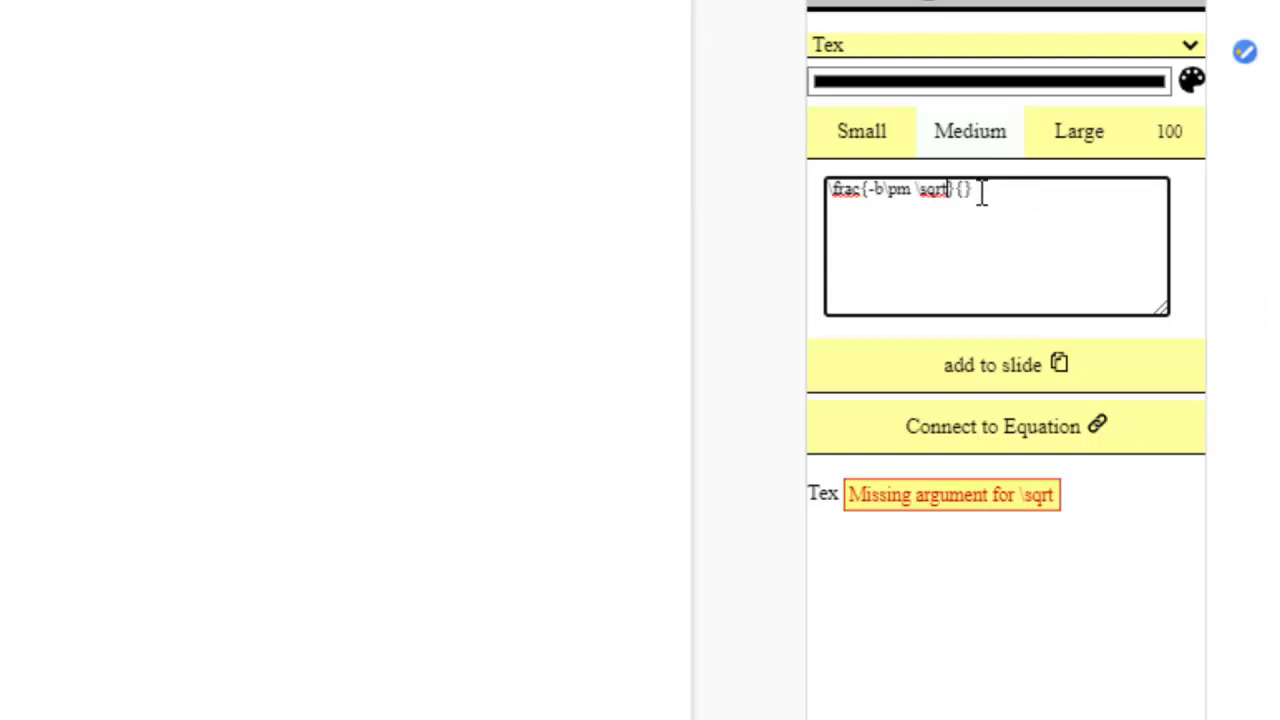
type("{}")
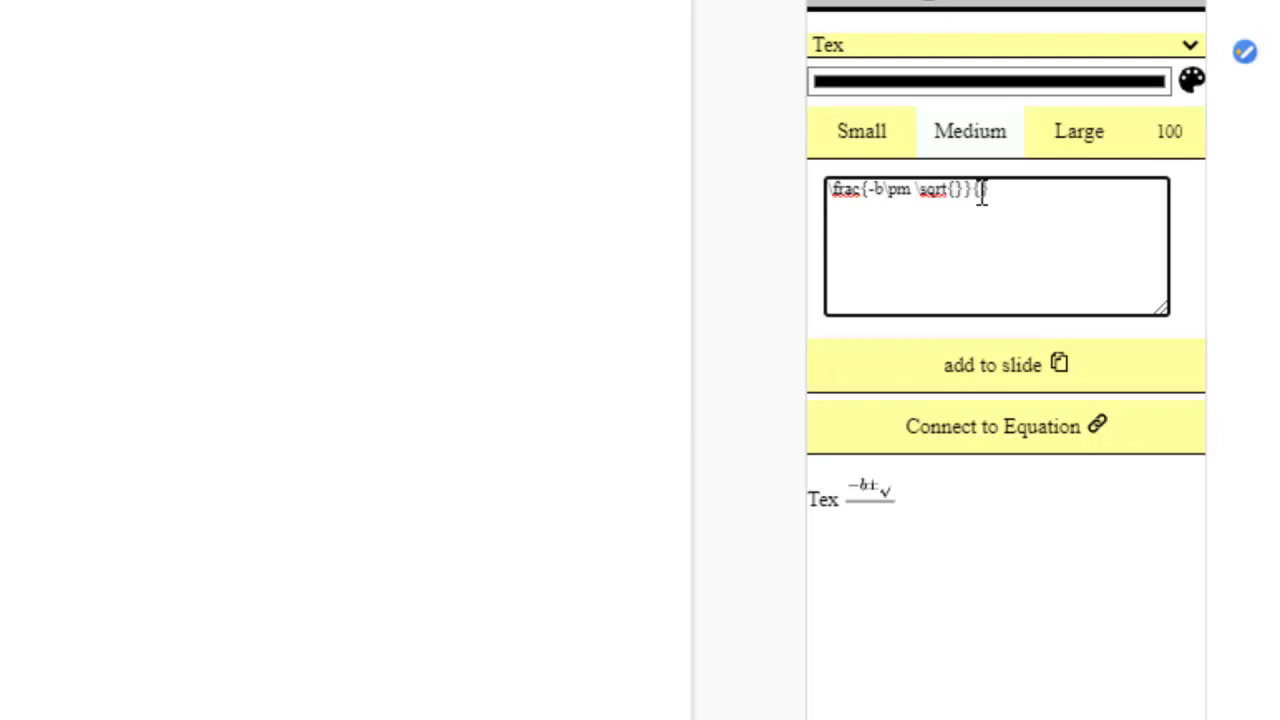
- Fill the square root's braces with b^2-4ac
type("b^")
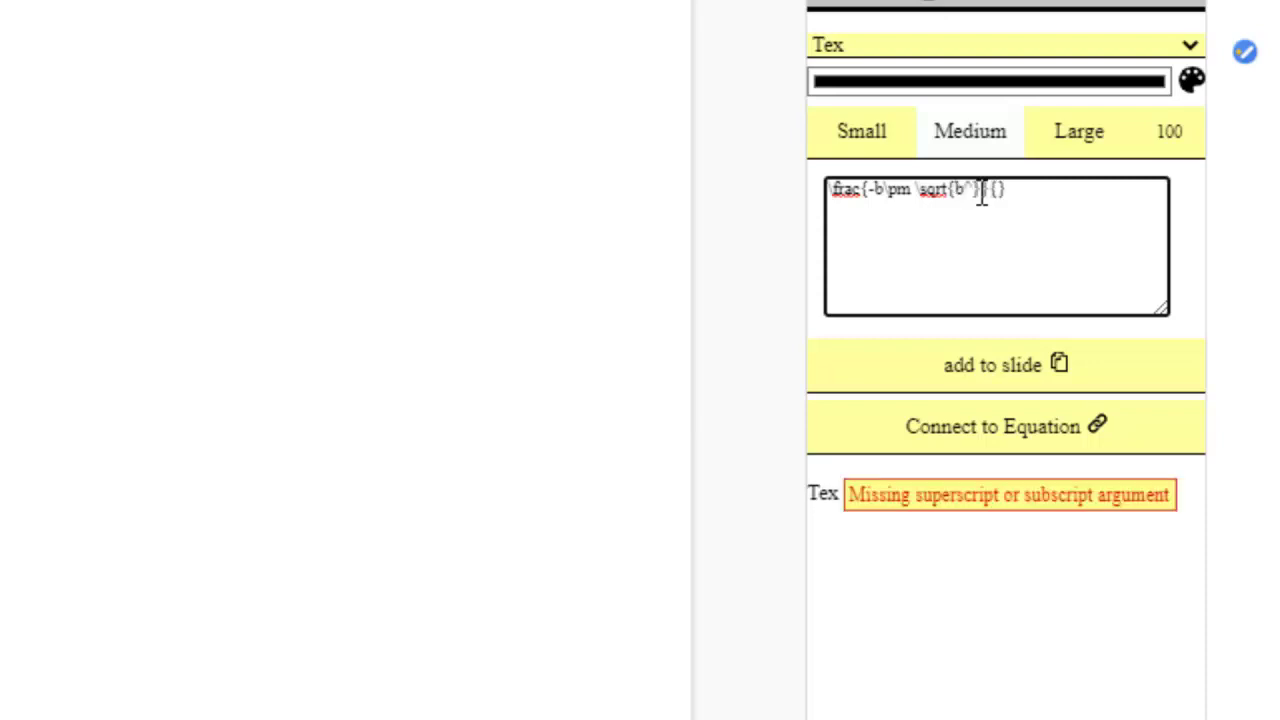
type("2")
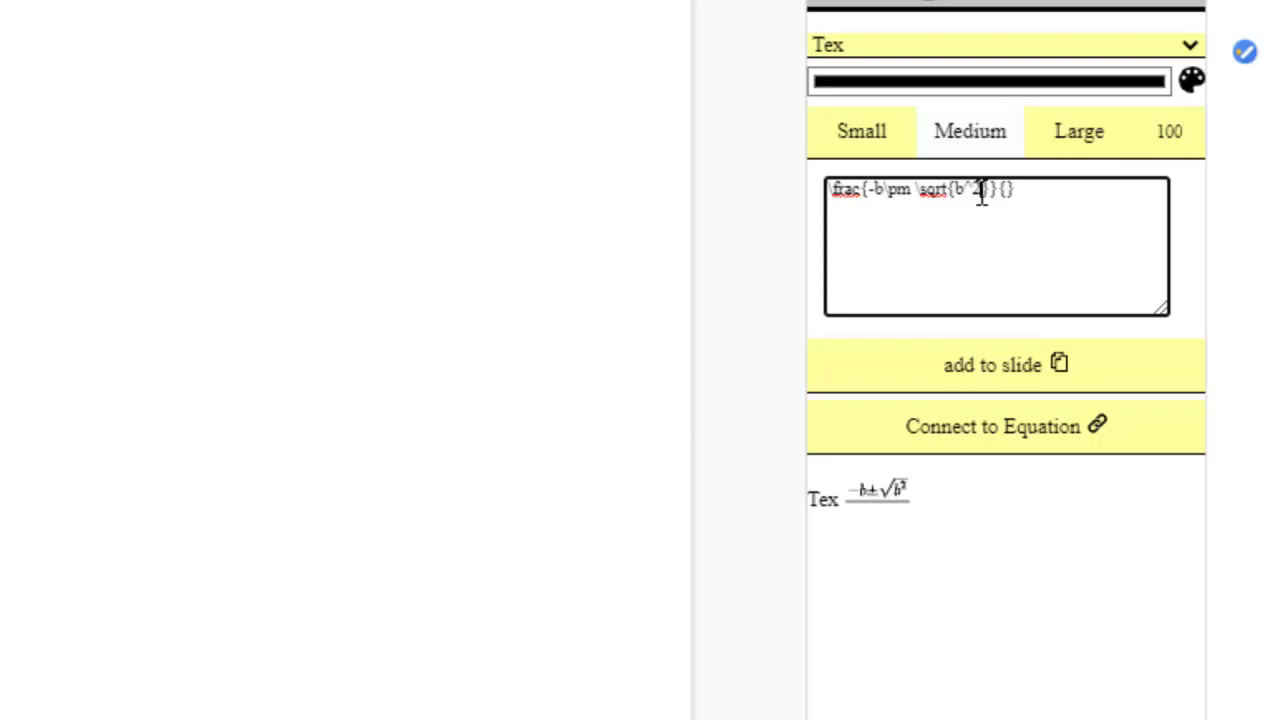
type("-4")
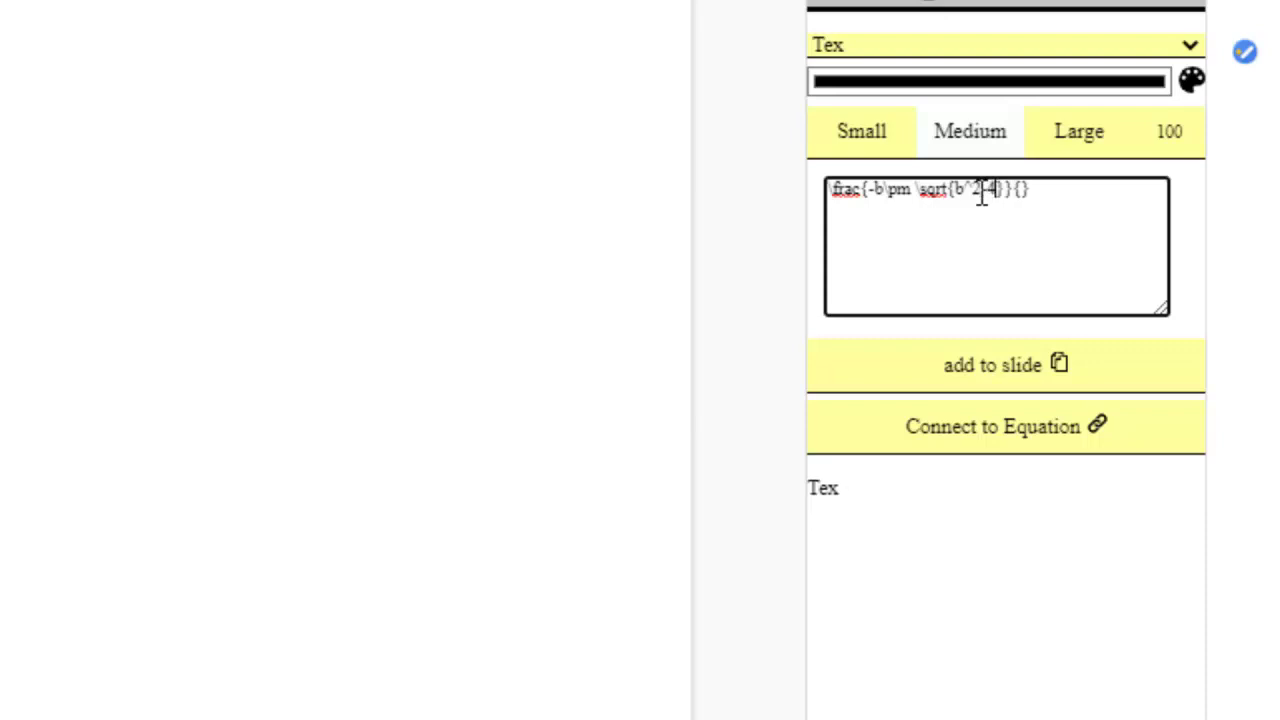
type("ac")
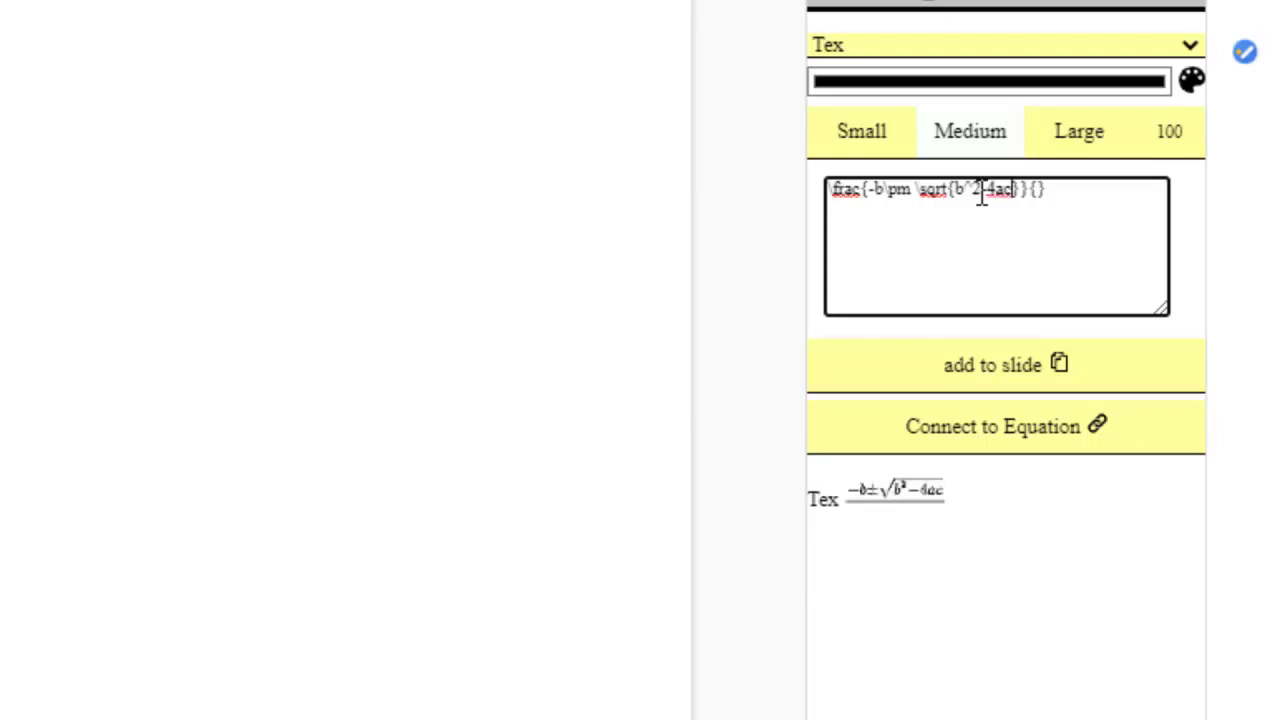
- Enter 2a as the fraction's denominator in the equation code
left_click(1038, 190)
type("2a")
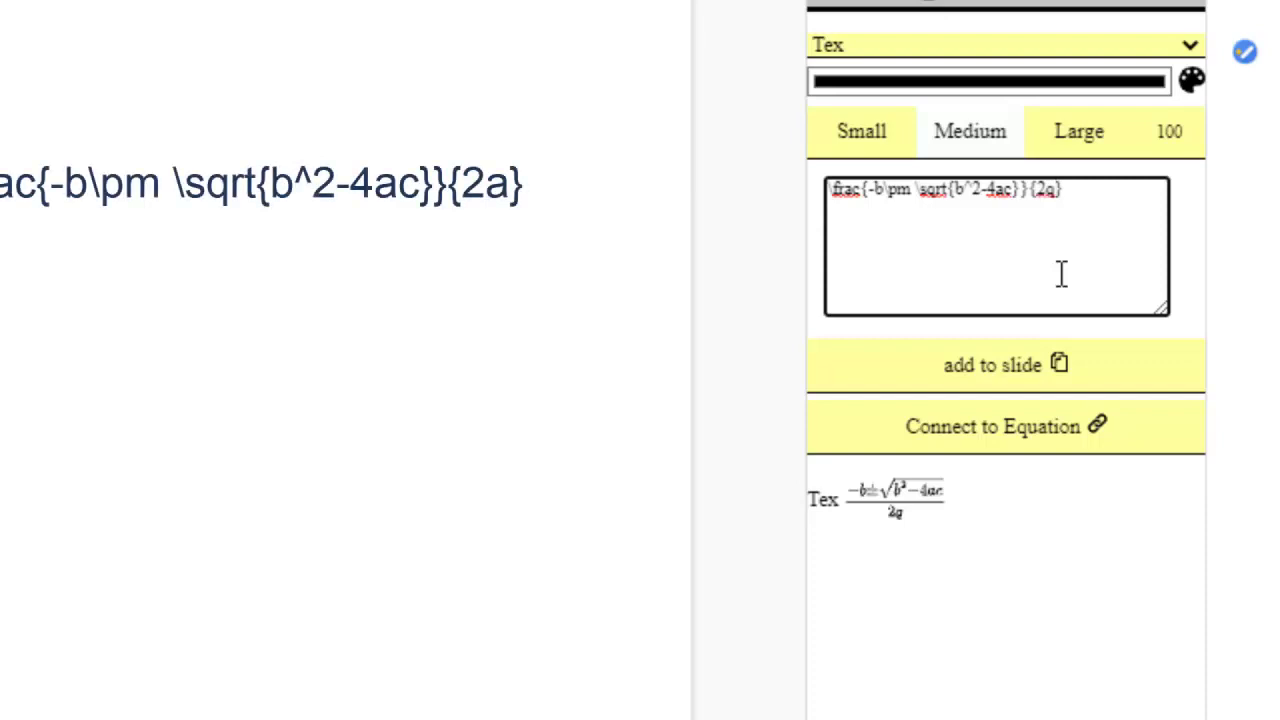
key("BackSpace")
type("a")
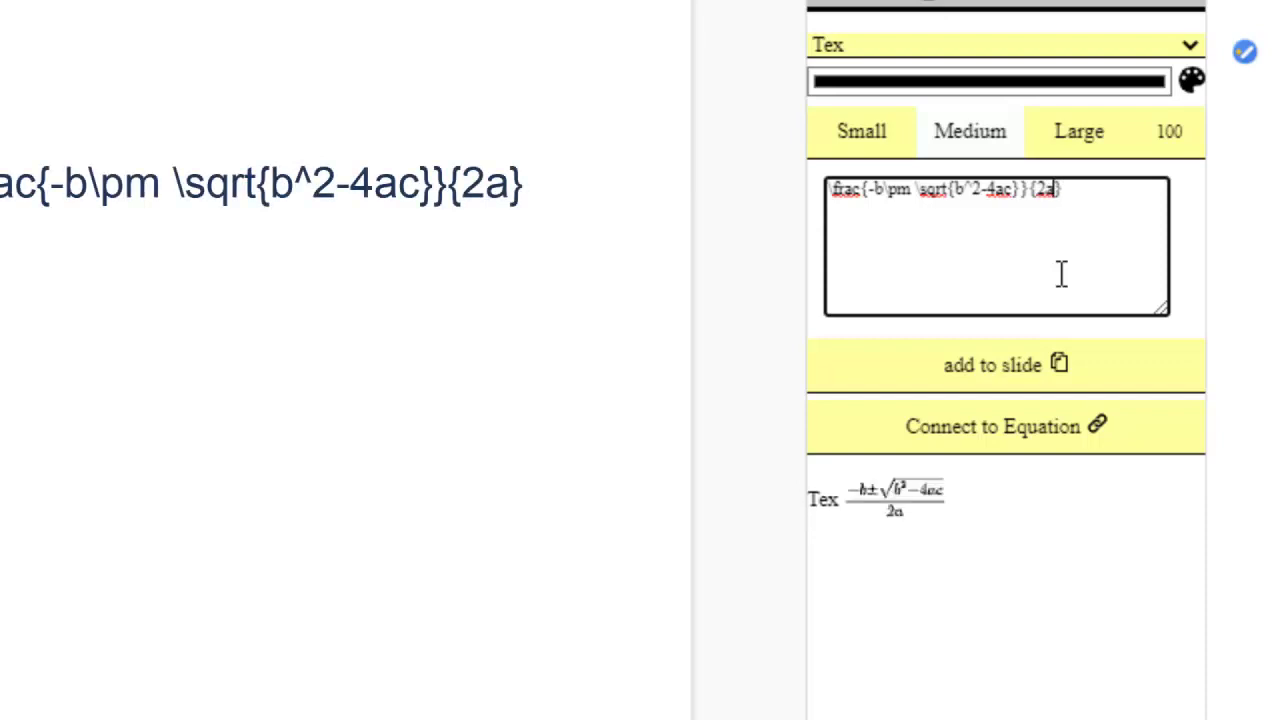
- Add the finished quadratic formula to the Equation slide and move it into the empty area below the subtitle
left_click(970, 377)
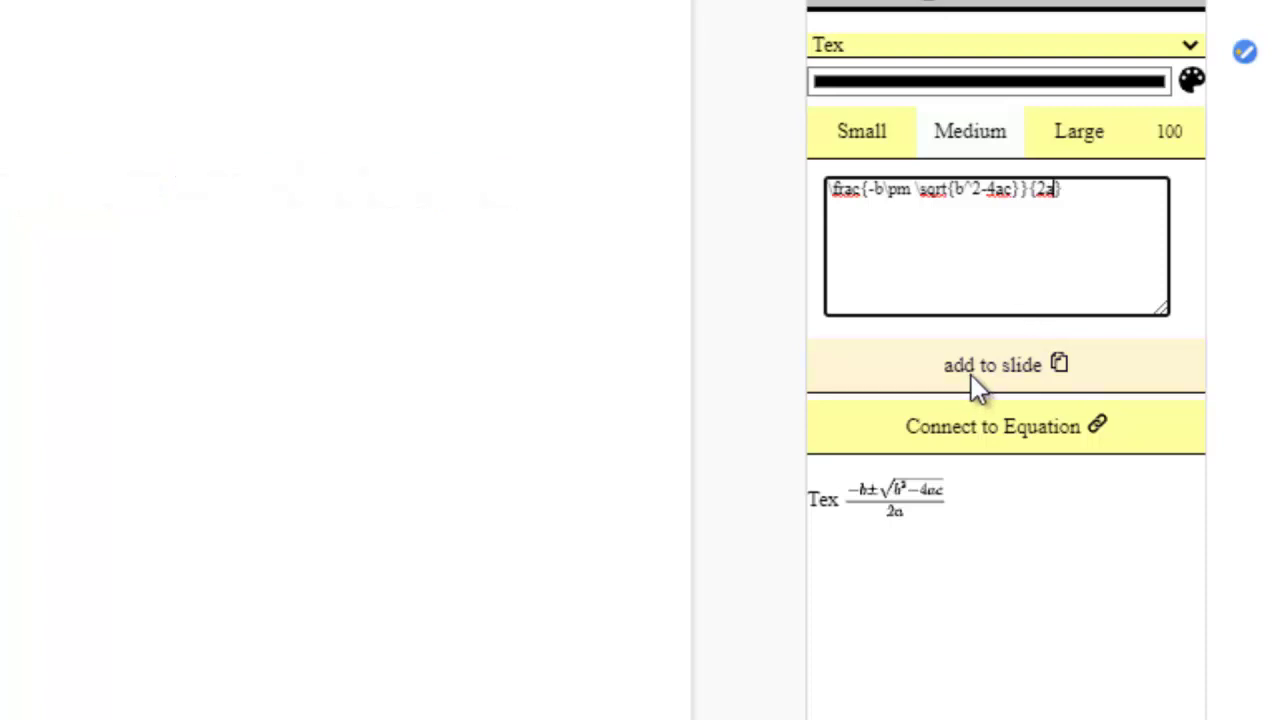
left_click(971, 374)
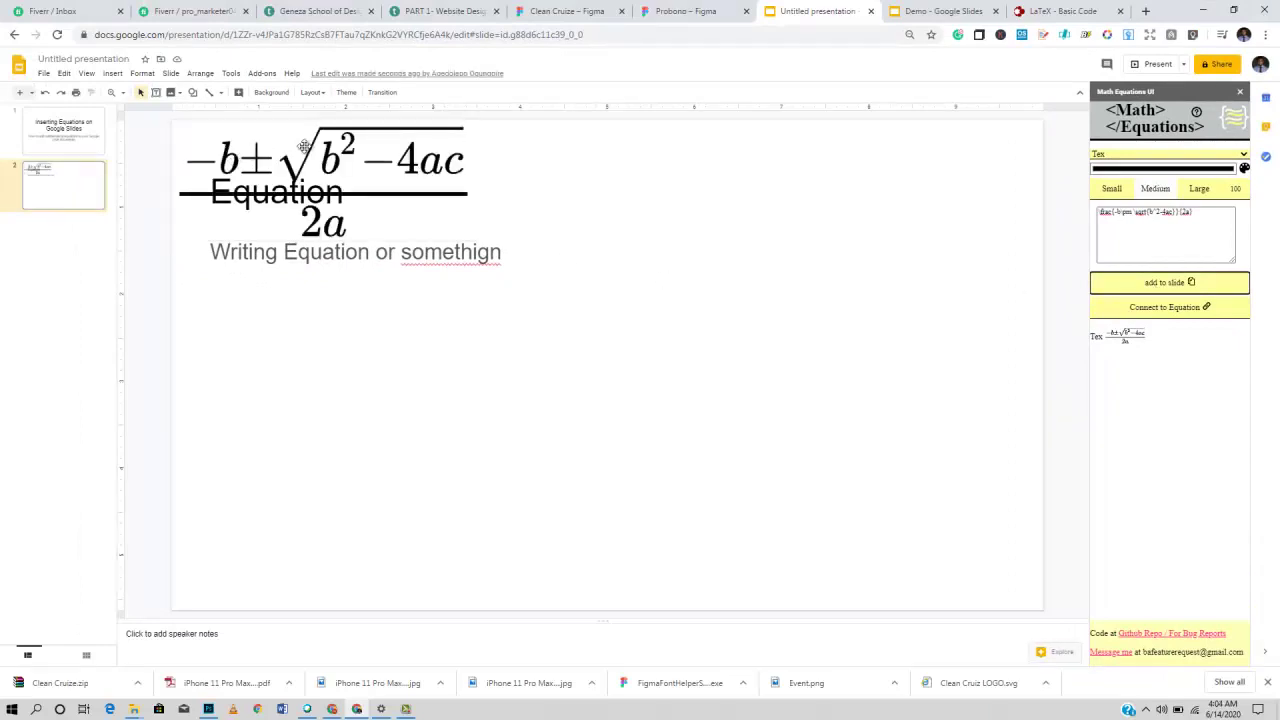
left_click_drag(314, 160, 494, 398)
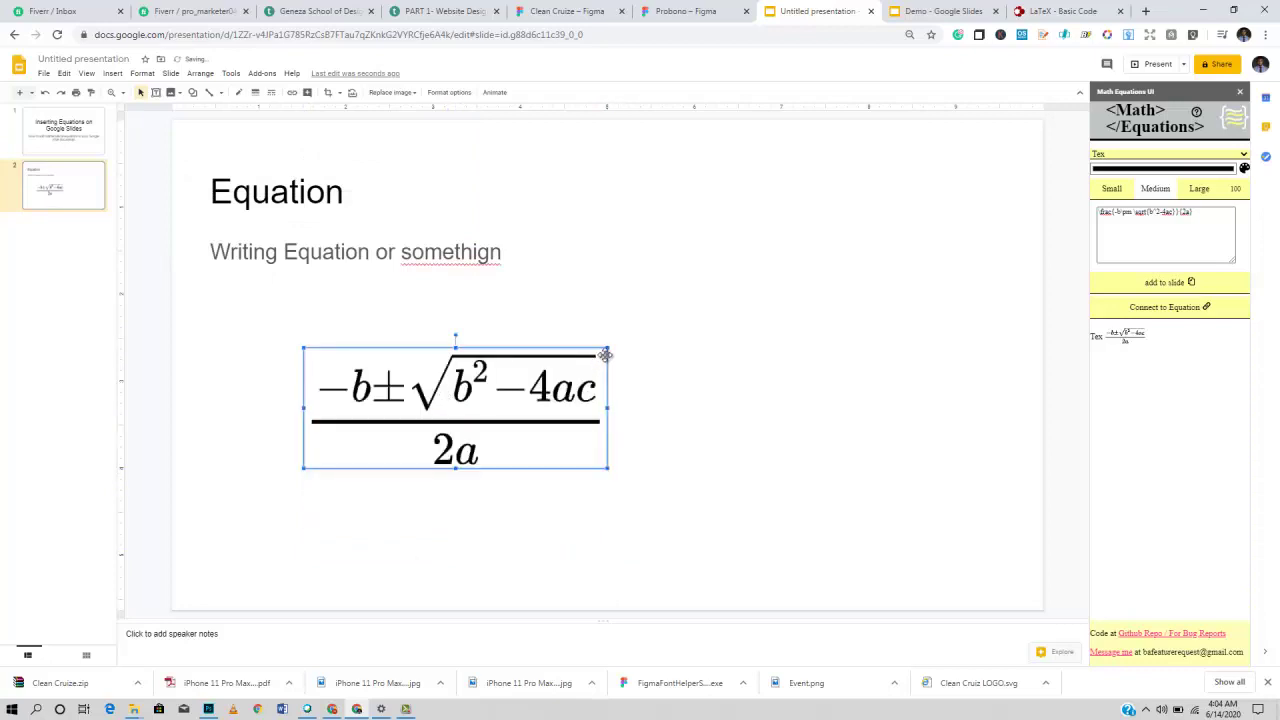